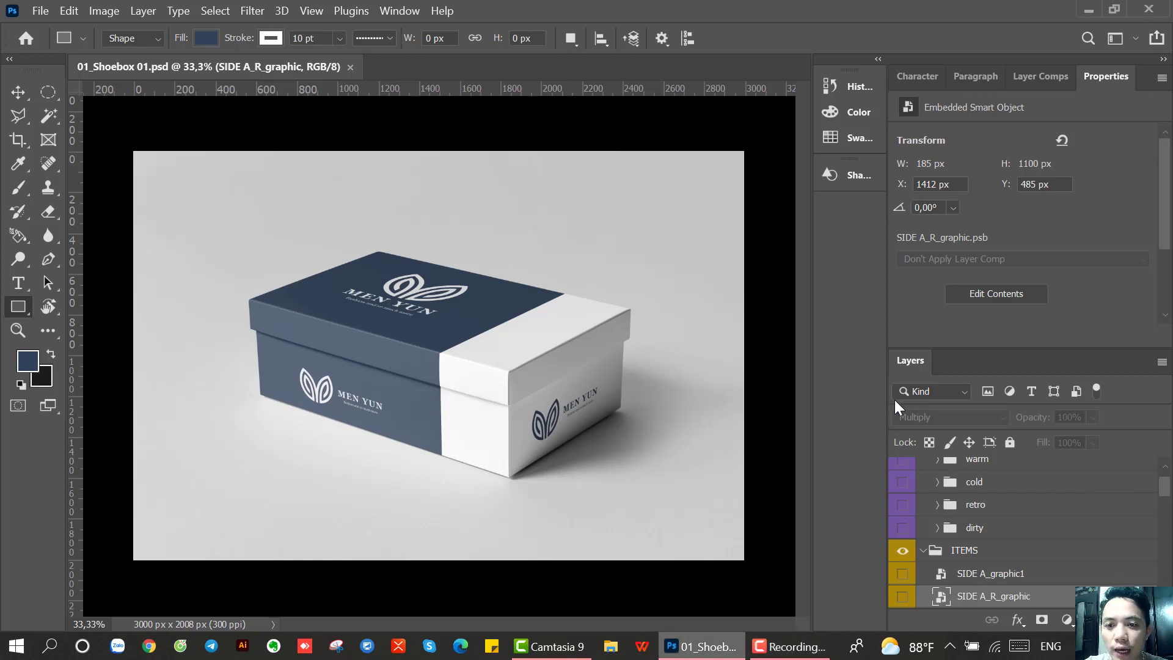
{"action": "left_click_drag", "start_coordinate": [889, 400], "coordinate": [783, 410]}
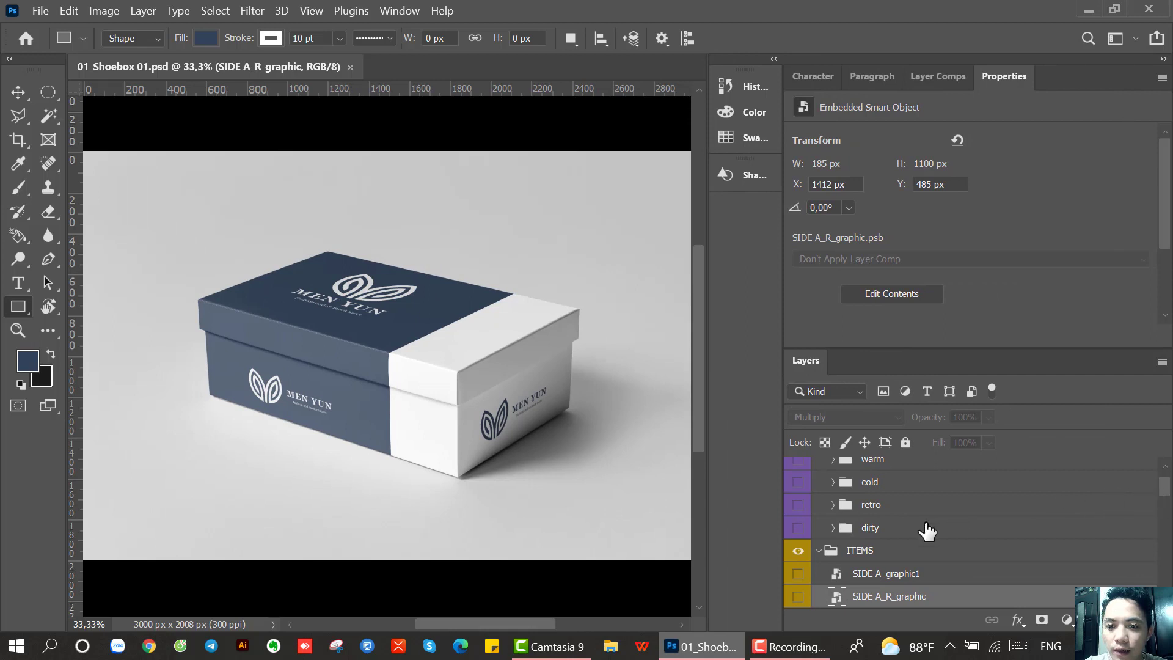
{"action": "scroll", "coordinate": [924, 528], "scroll_direction": "up", "scroll_amount": 1}
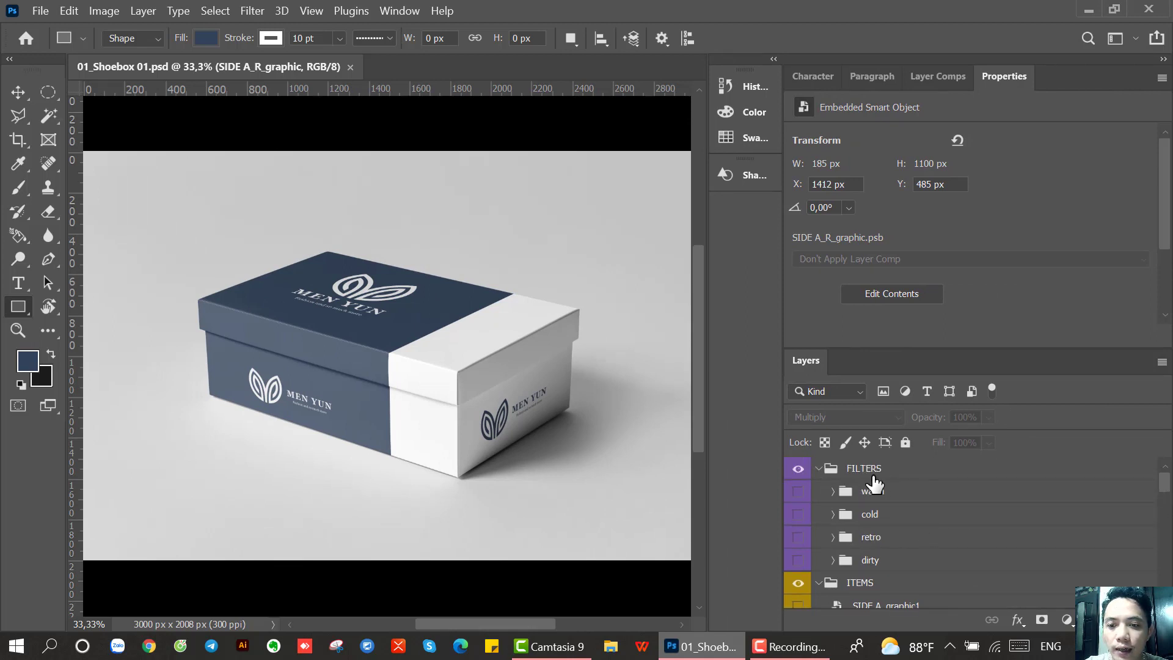
{"action": "left_click", "coordinate": [799, 516]}
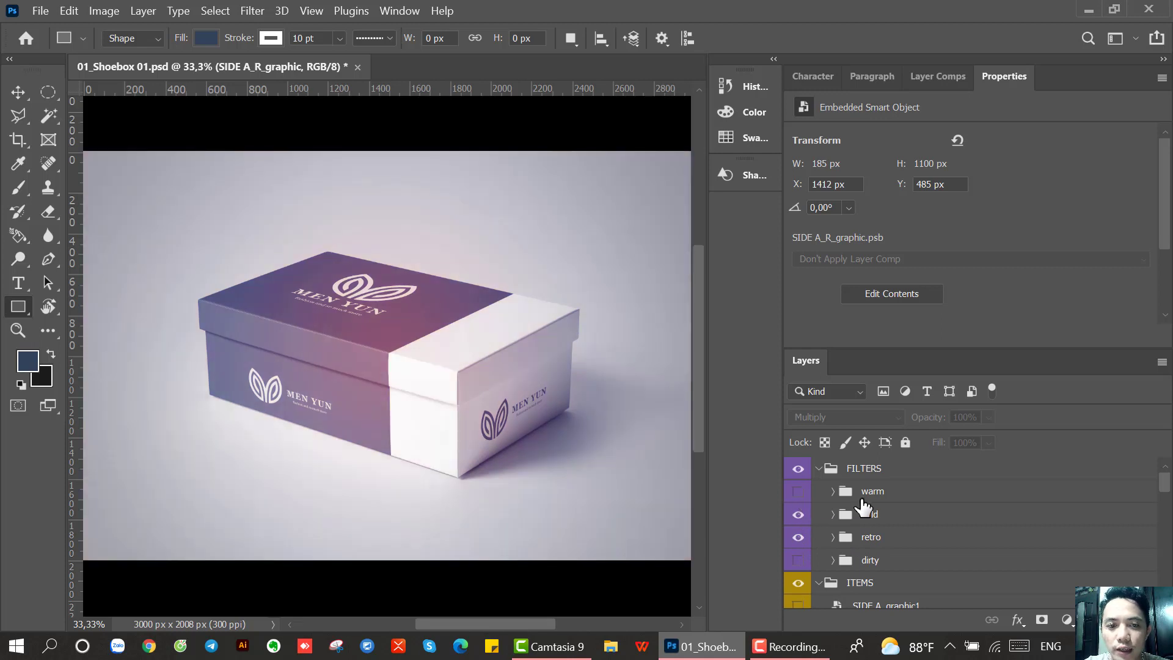
{"action": "left_click", "coordinate": [798, 561]}
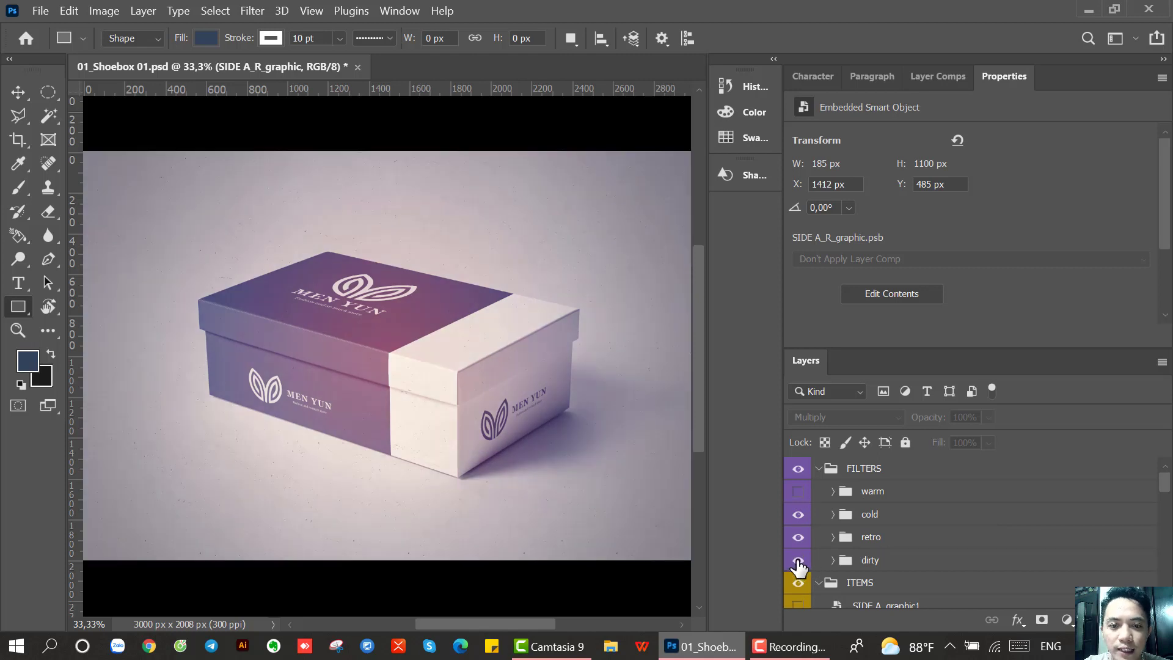
{"action": "left_click", "coordinate": [797, 537]}
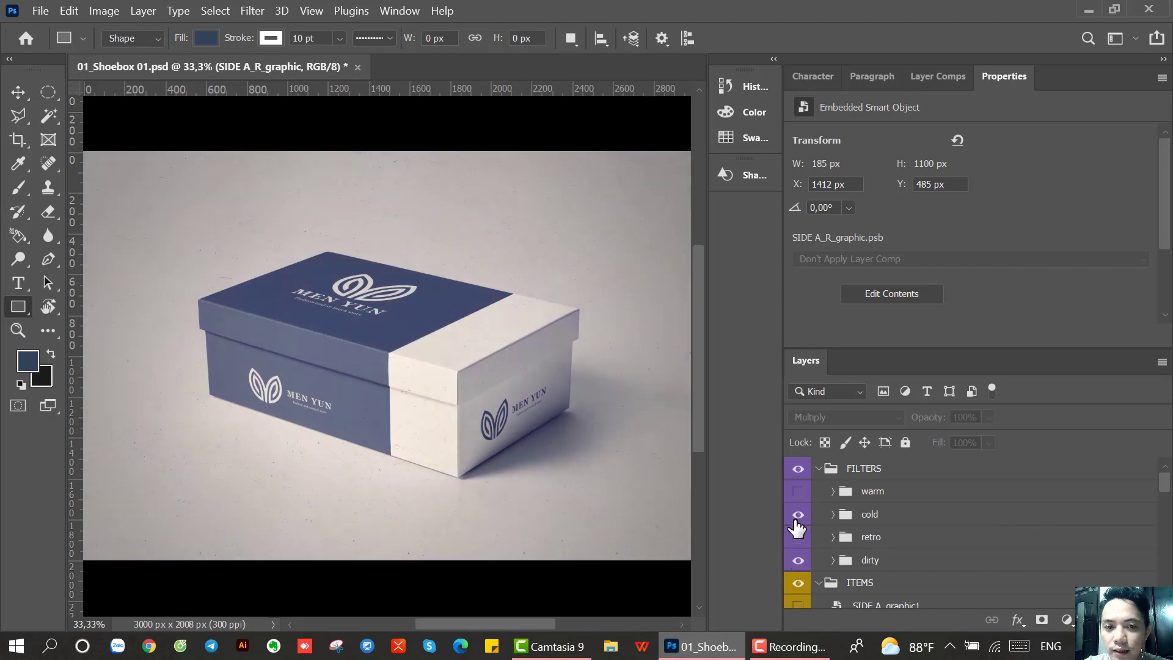
{"action": "left_click", "coordinate": [797, 515]}
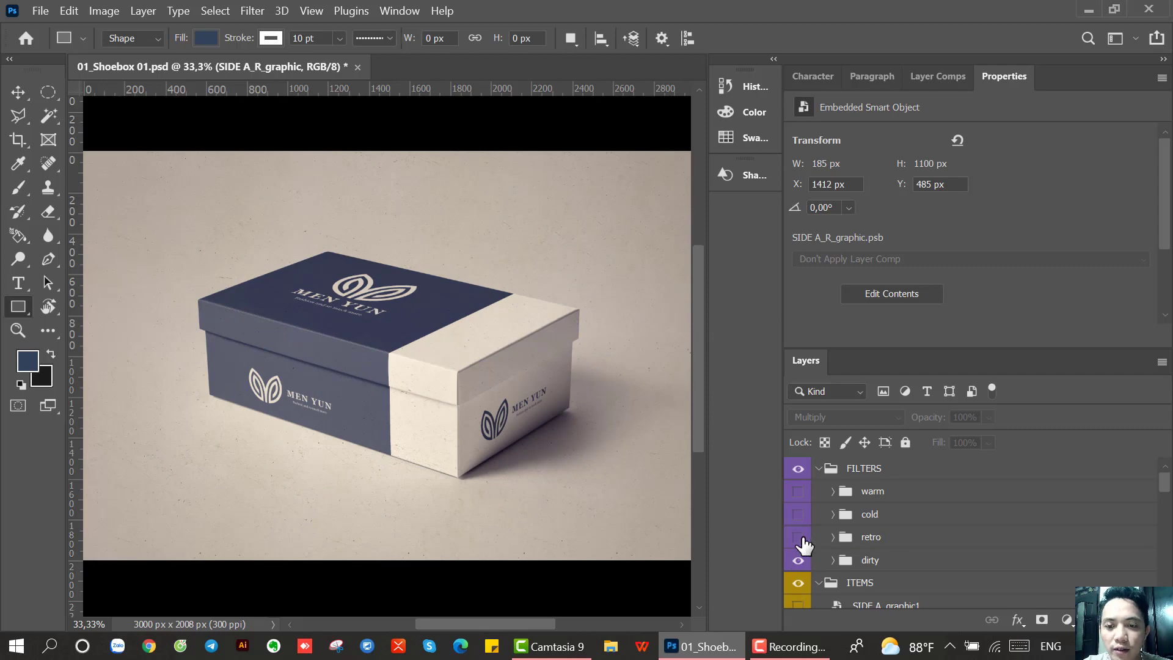
{"action": "left_click", "coordinate": [801, 537]}
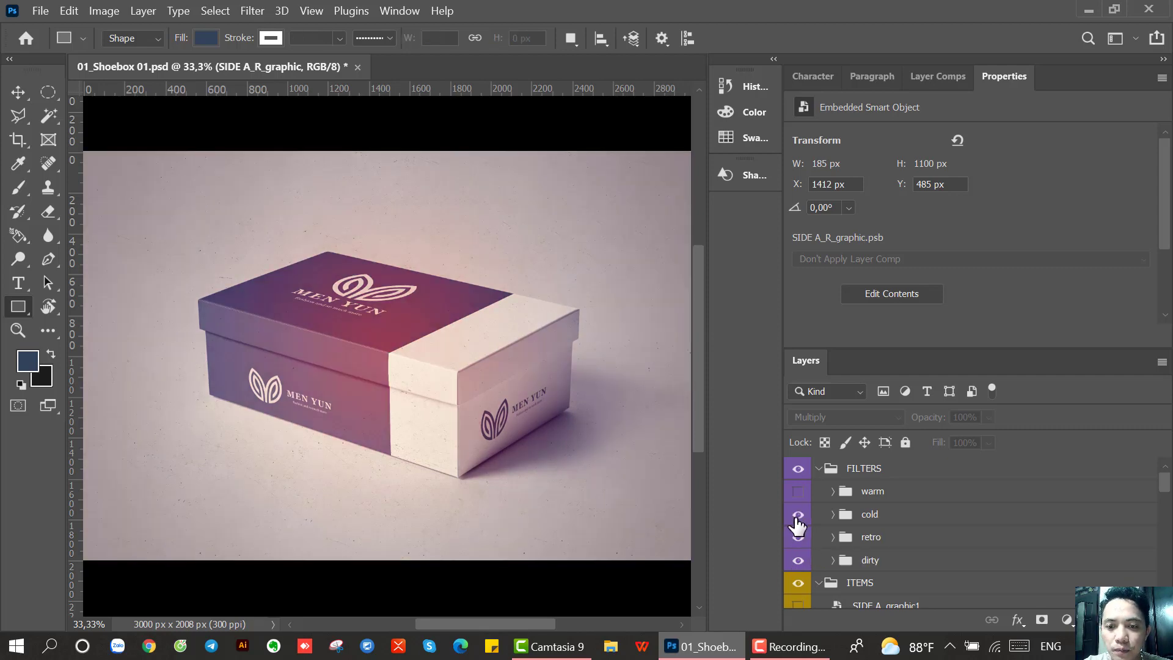
{"action": "left_click", "coordinate": [797, 499]}
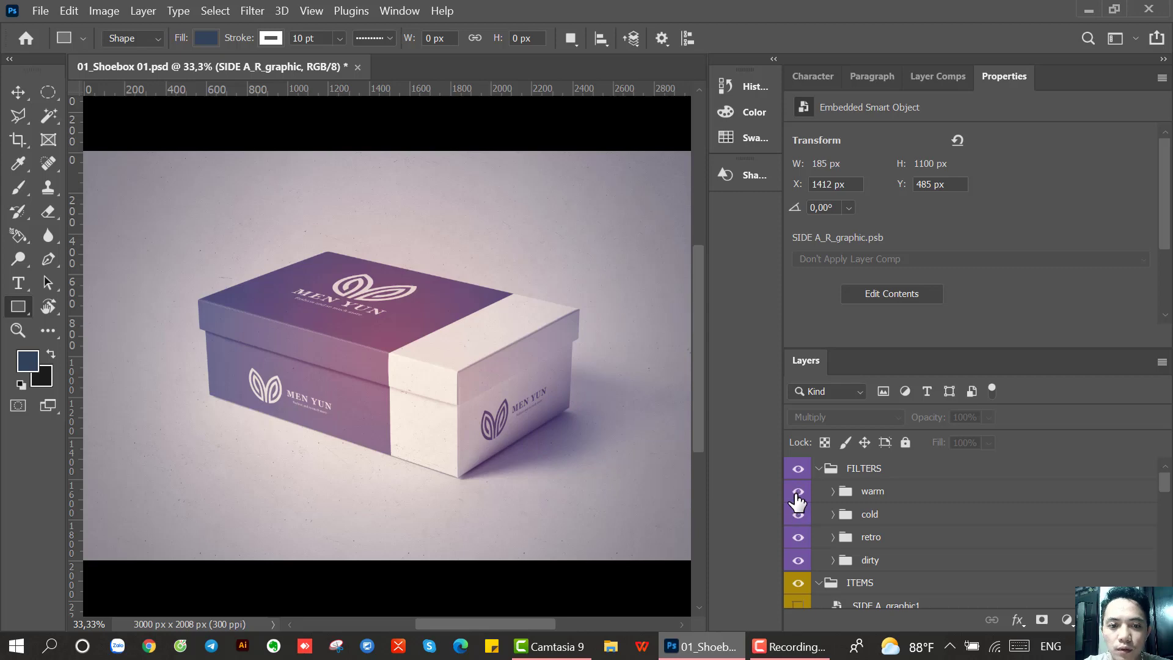
{"action": "left_click", "coordinate": [798, 495]}
{"action": "left_click", "coordinate": [797, 514]}
{"action": "left_click", "coordinate": [797, 537]}
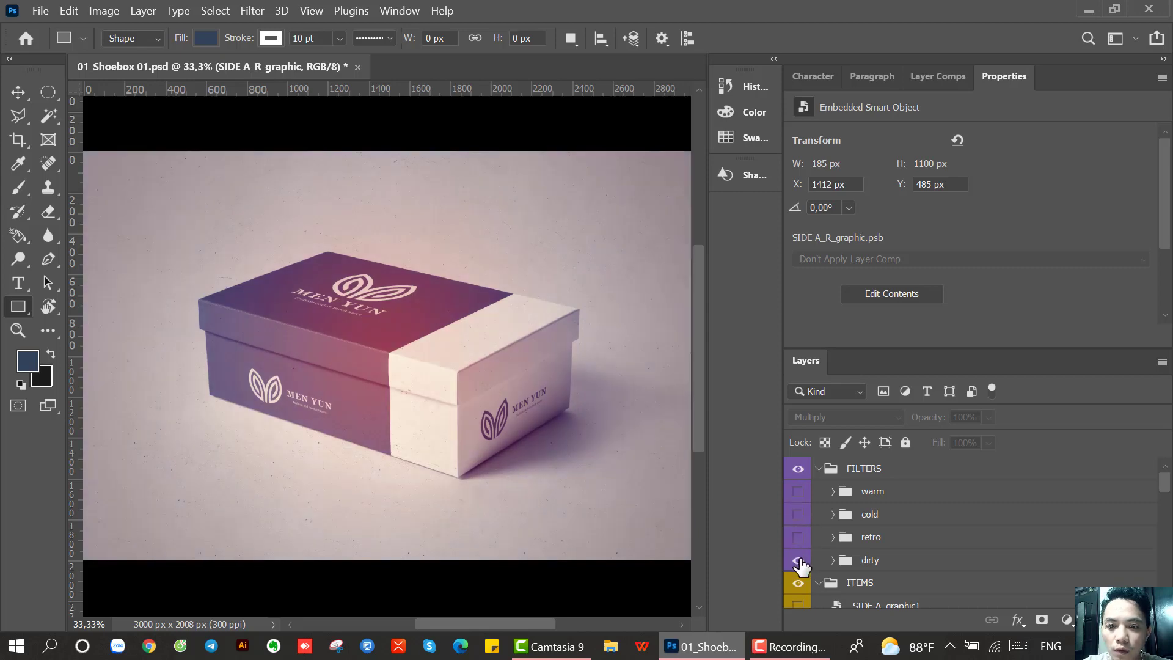
{"action": "left_click", "coordinate": [798, 561]}
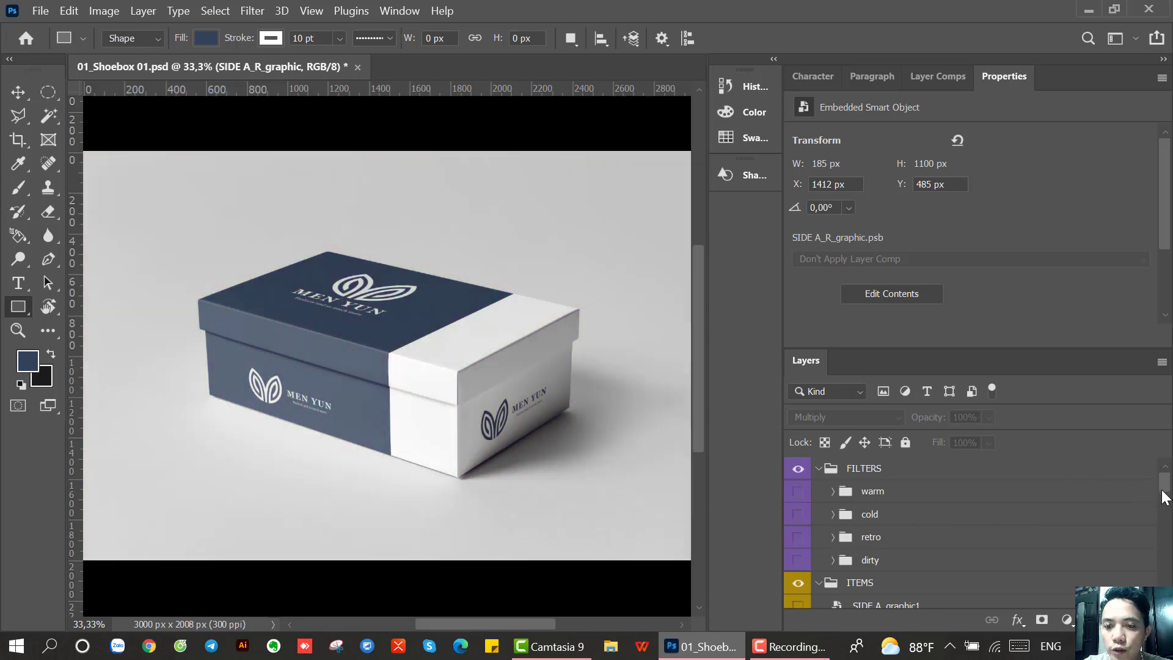
- Scroll to the ITEMS group and open the SIDE A_graphic1 smart object for editing
{"action": "left_click_drag", "start_coordinate": [1163, 496], "coordinate": [1163, 504]}
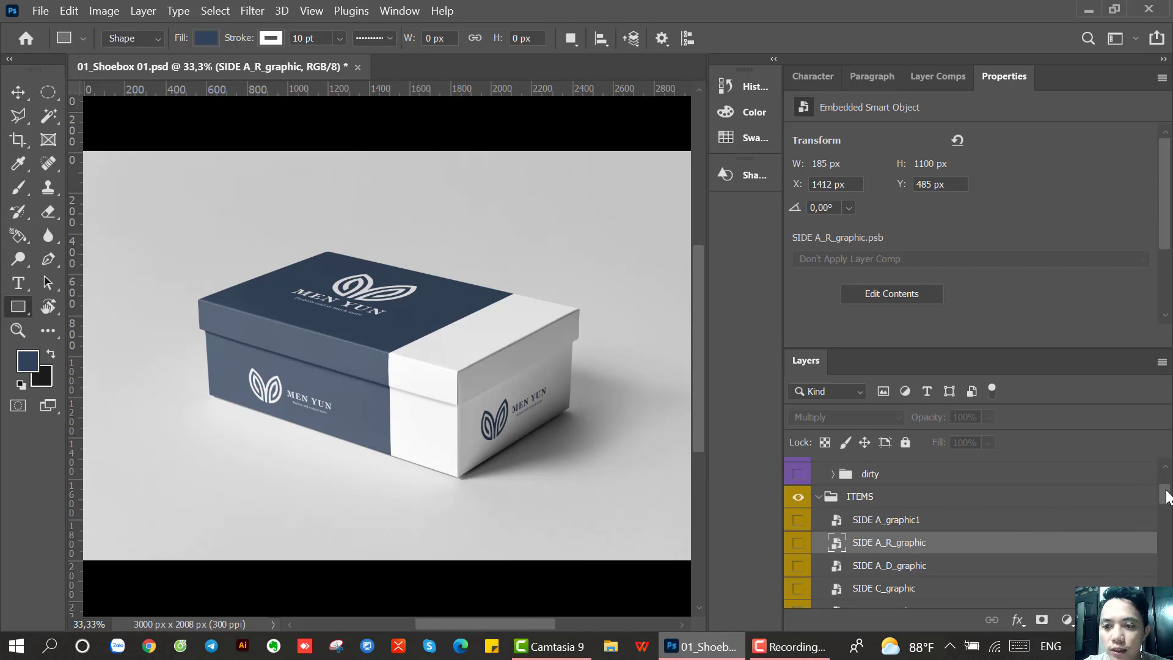
{"action": "scroll", "coordinate": [1164, 493], "scroll_direction": "down", "scroll_amount": 1}
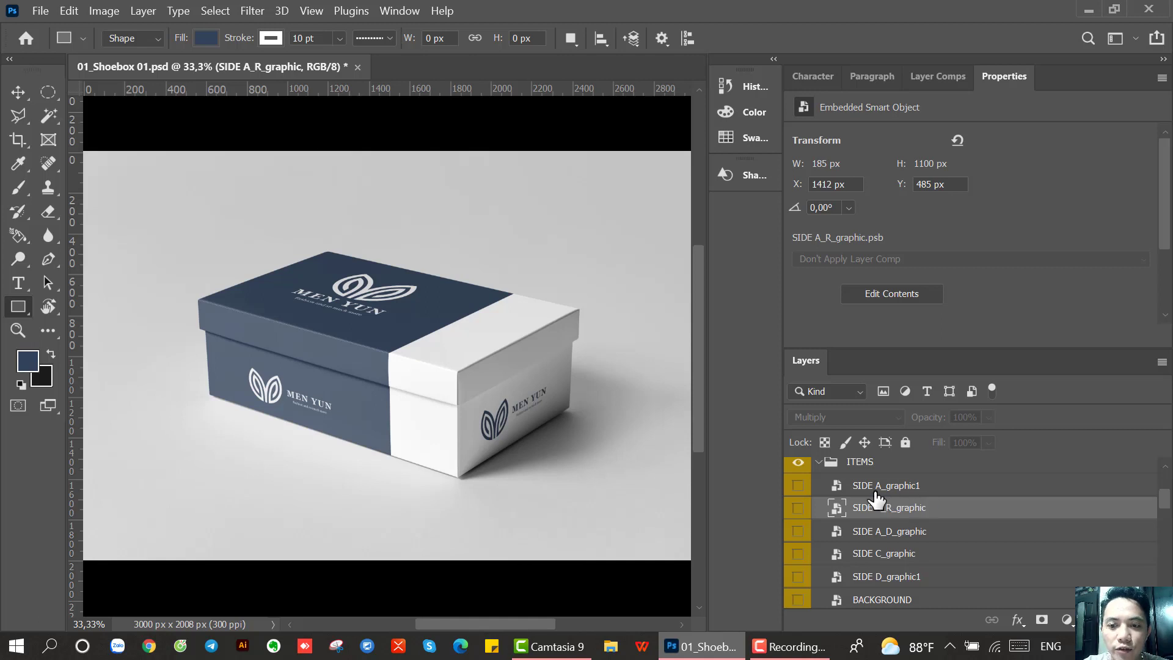
{"action": "double_click", "coordinate": [843, 487]}
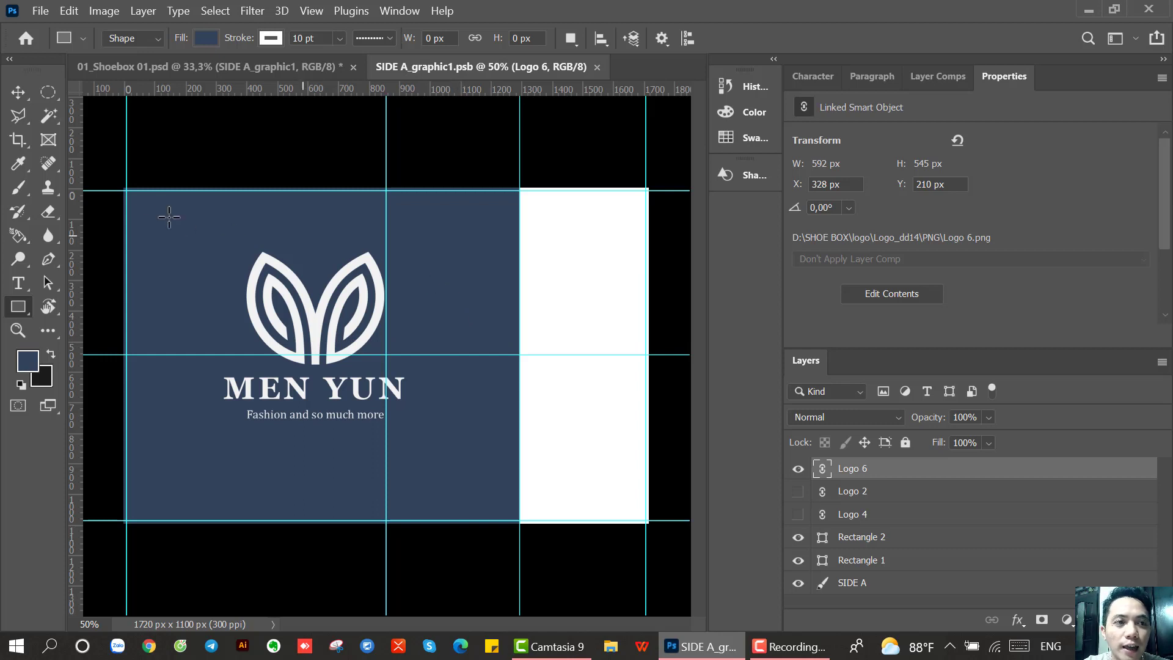
- Delete the unused Logo 4 and Logo 2 layers from the smart object
{"action": "key", "text": "v"}
{"action": "left_click", "coordinate": [446, 254]}
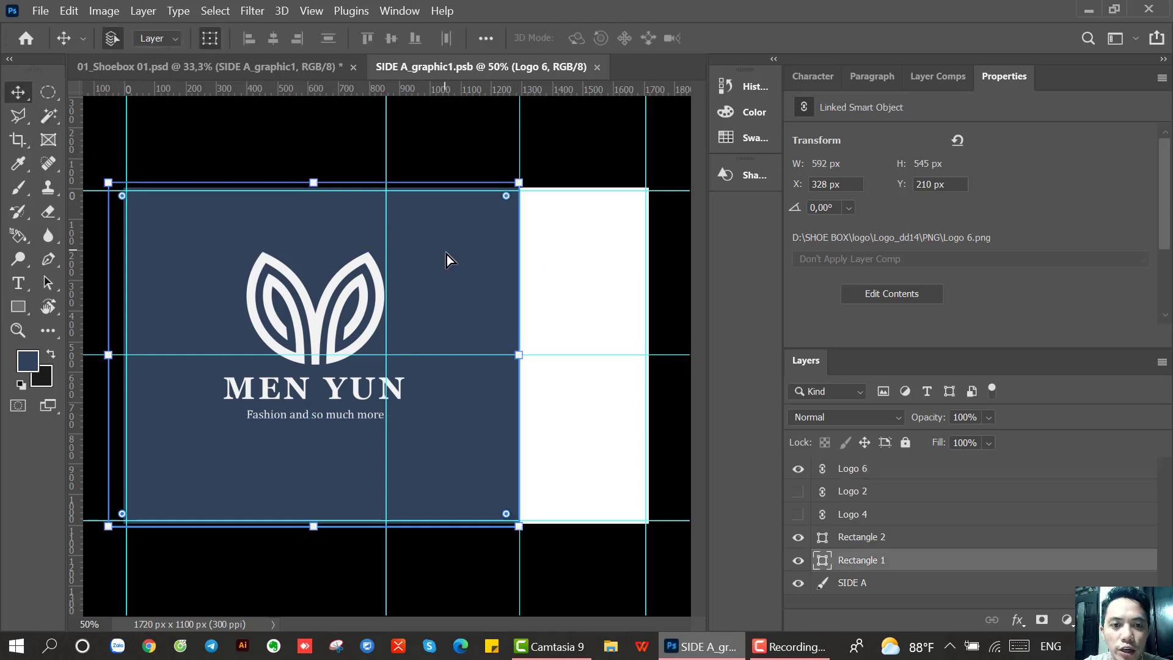
{"action": "left_click", "coordinate": [875, 515]}
{"action": "key", "text": "Delete"}
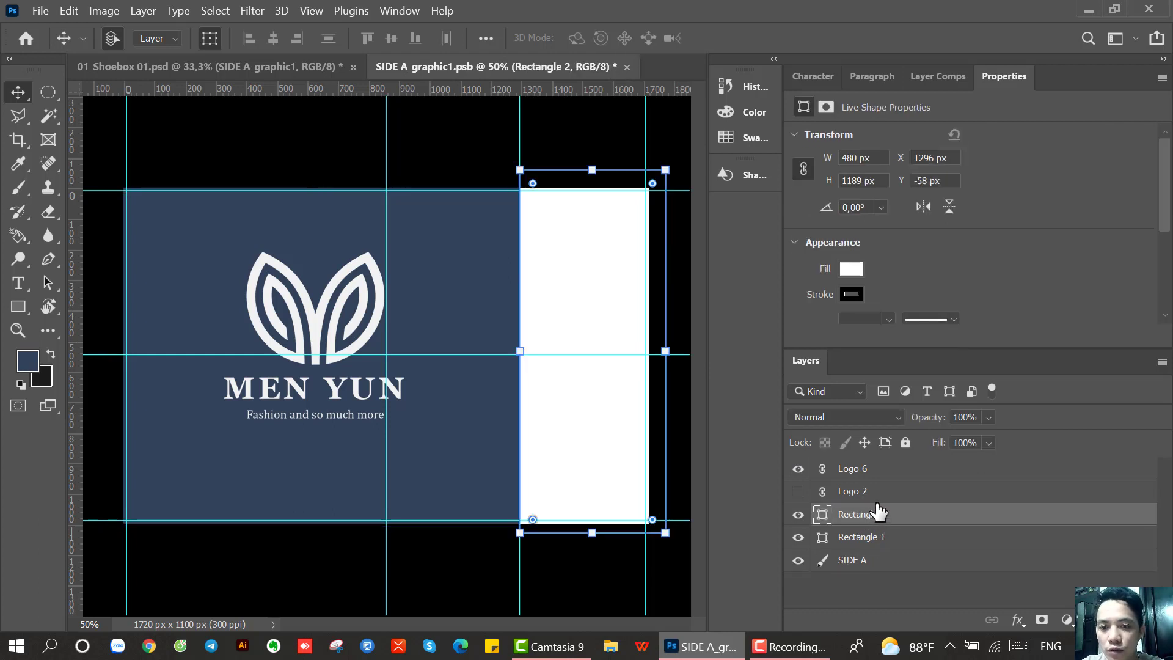
{"action": "left_click", "coordinate": [876, 494]}
{"action": "key", "text": "Delete"}
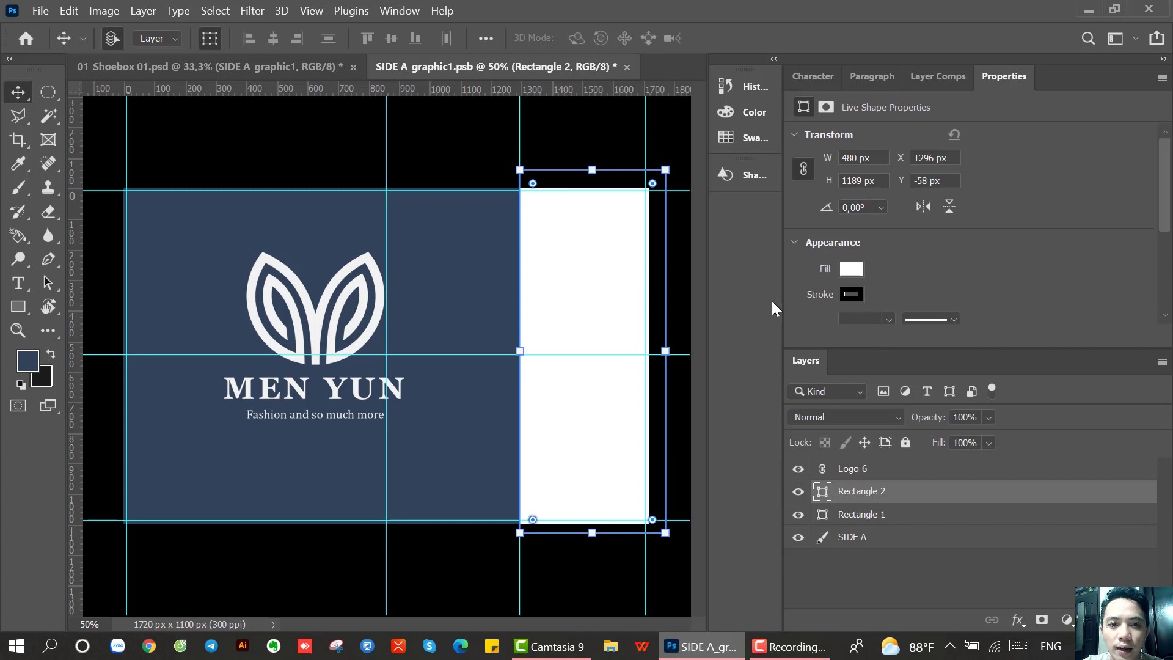
- Fill the white Rectangle 2 end strip with red, save, and return to 01_Shoebox 01.psd
{"action": "left_click", "coordinate": [851, 267]}
{"action": "left_click", "coordinate": [850, 266]}
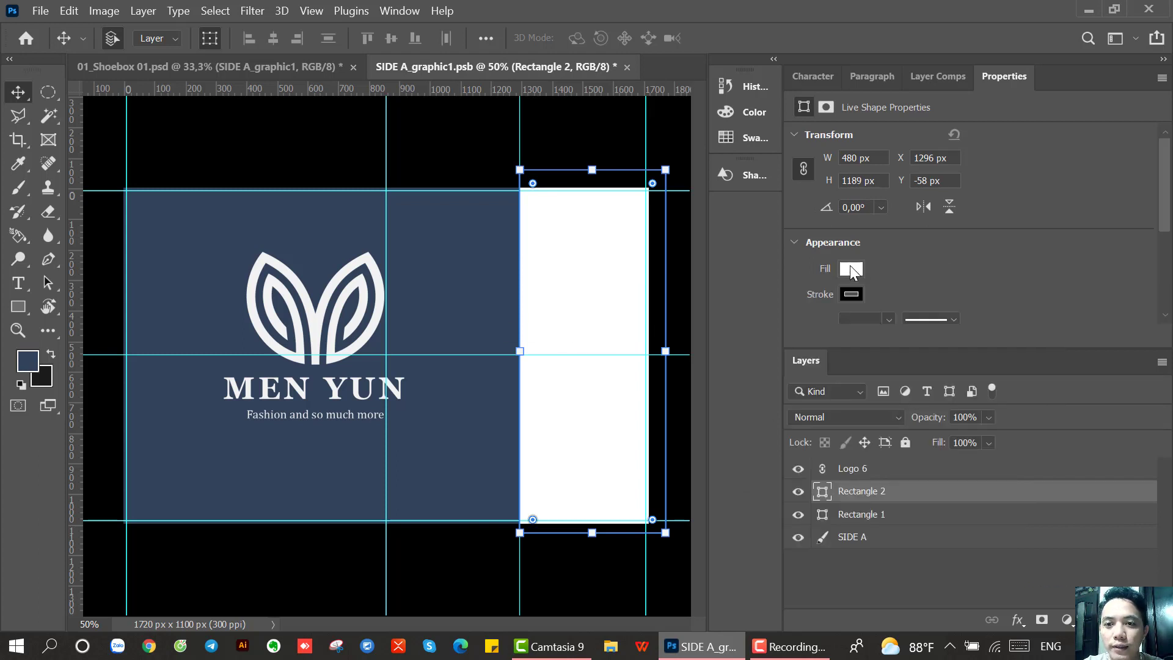
{"action": "left_click", "coordinate": [851, 266]}
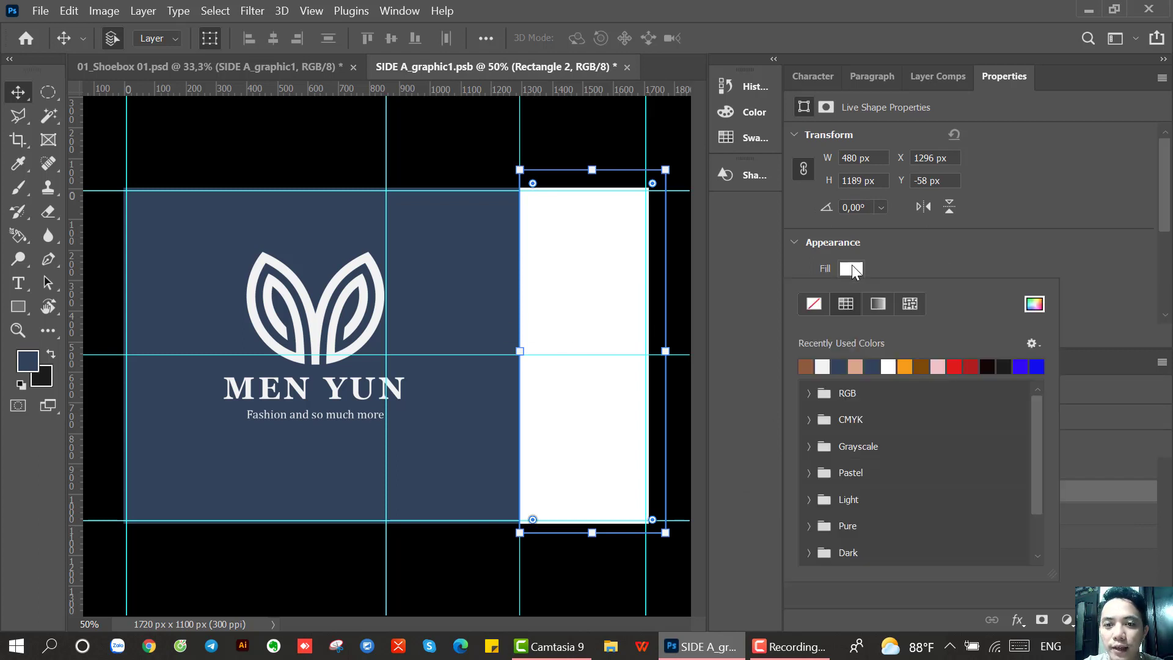
{"action": "left_click", "coordinate": [955, 365]}
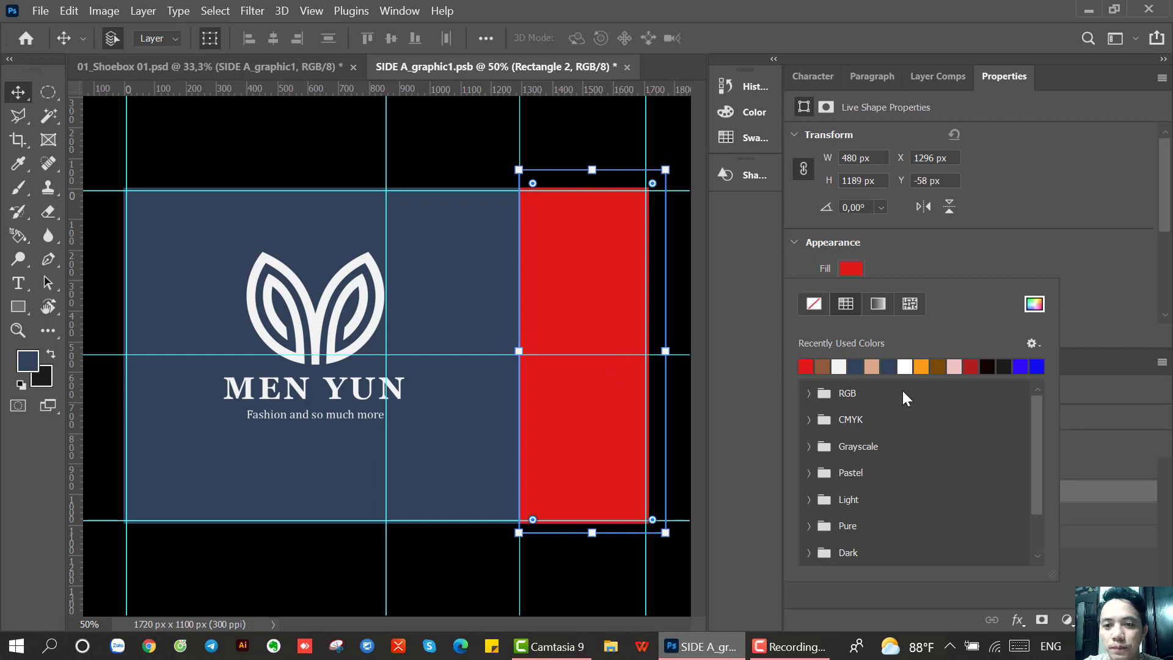
{"action": "left_click", "coordinate": [1094, 332]}
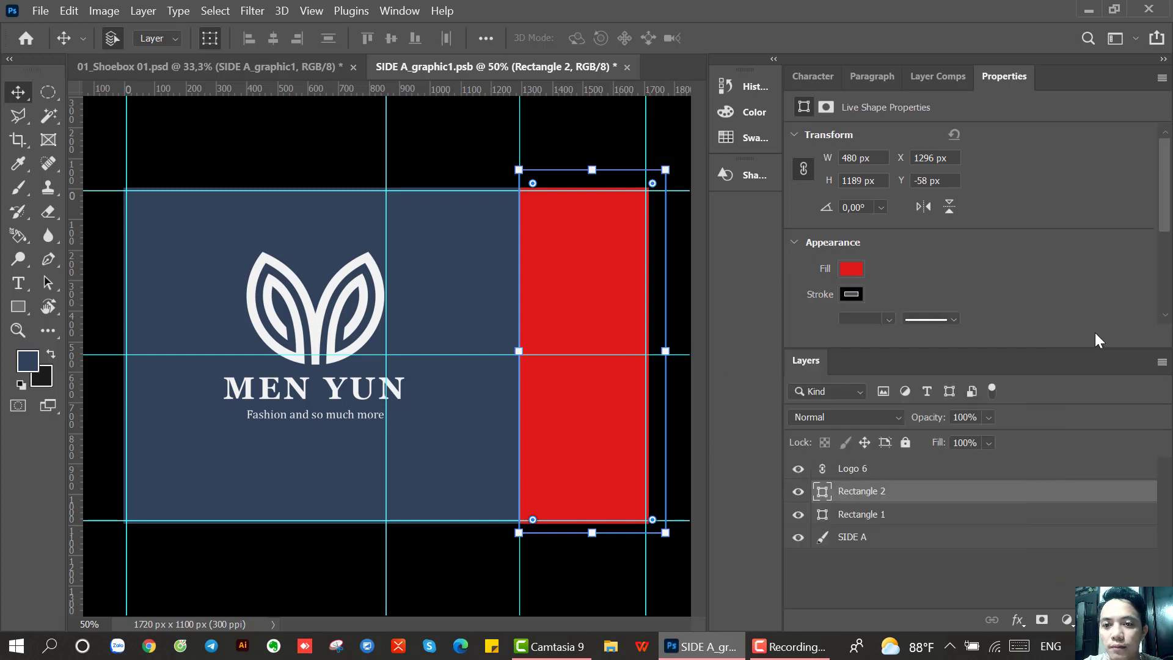
{"action": "key", "text": "ctrl+s"}
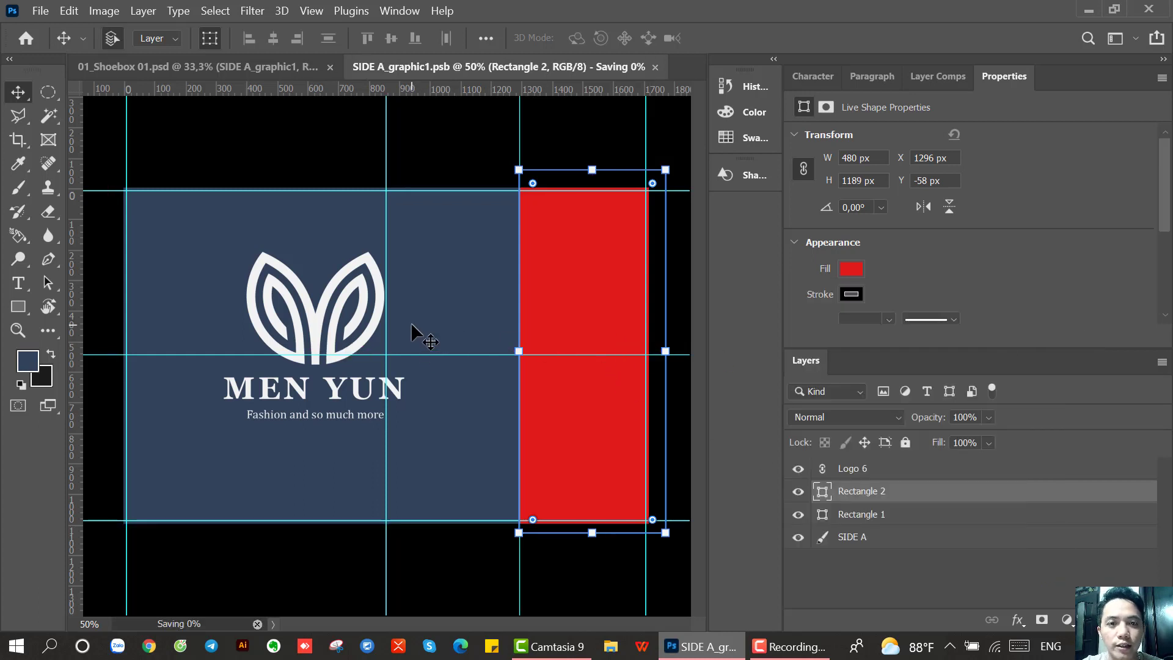
{"action": "left_click", "coordinate": [235, 69]}
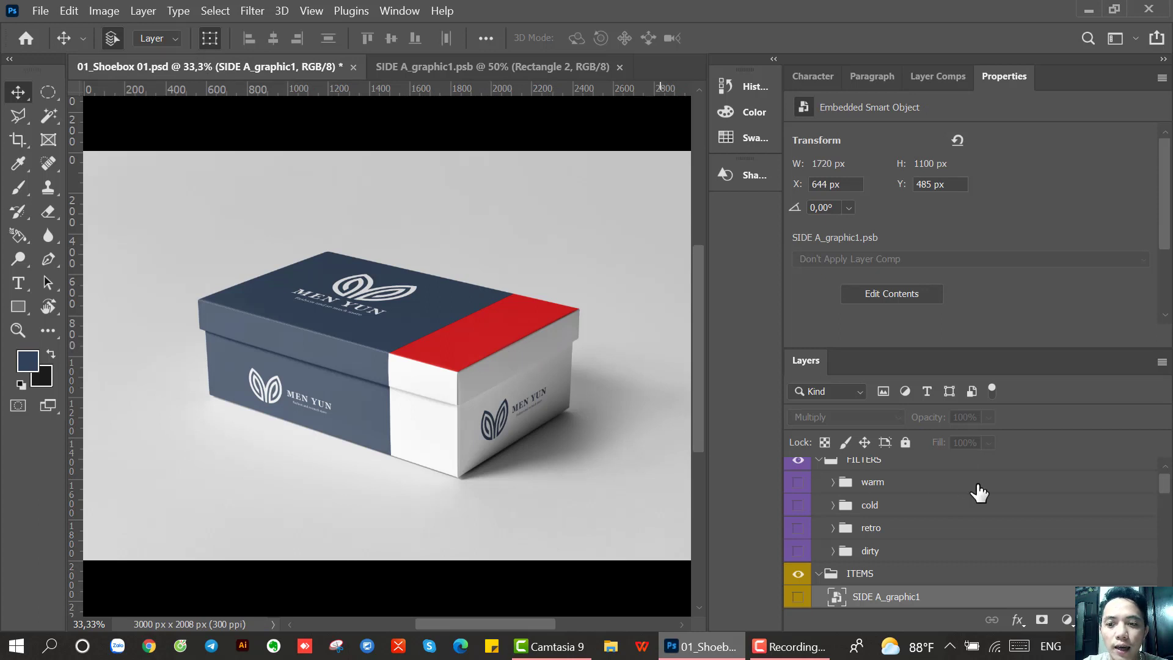
- Check the SIDE A_graphic1 artwork tab, then go back to the shoebox mockup
{"action": "scroll", "coordinate": [1165, 490], "scroll_direction": "down", "scroll_amount": 3}
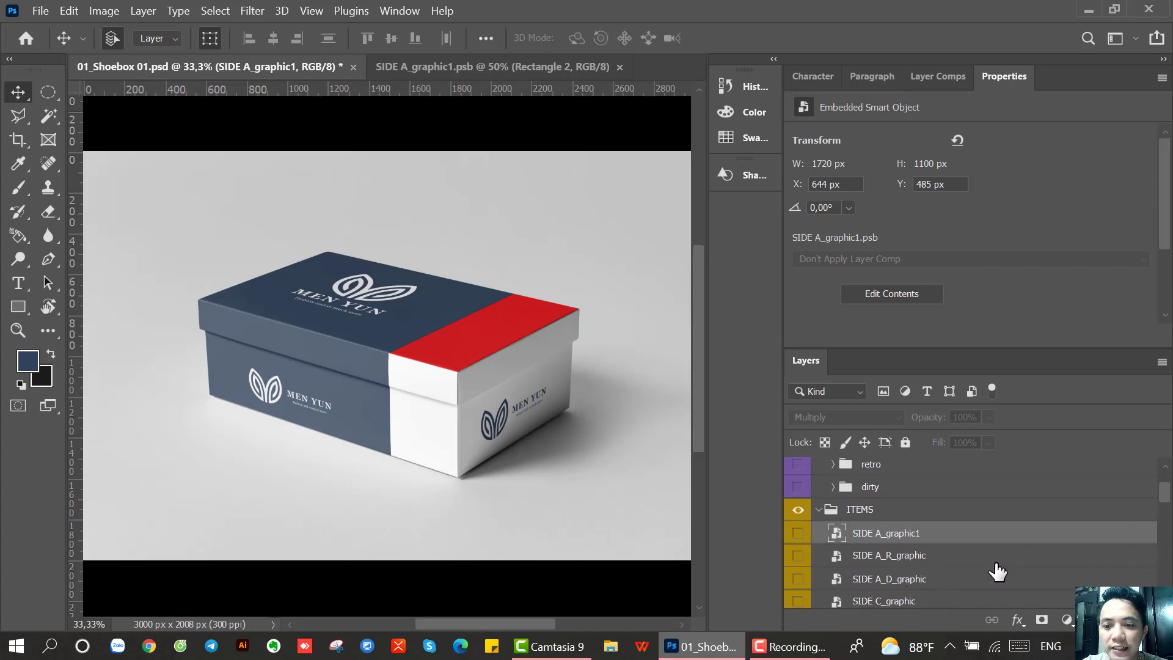
{"action": "left_click_drag", "start_coordinate": [1168, 504], "coordinate": [1166, 512]}
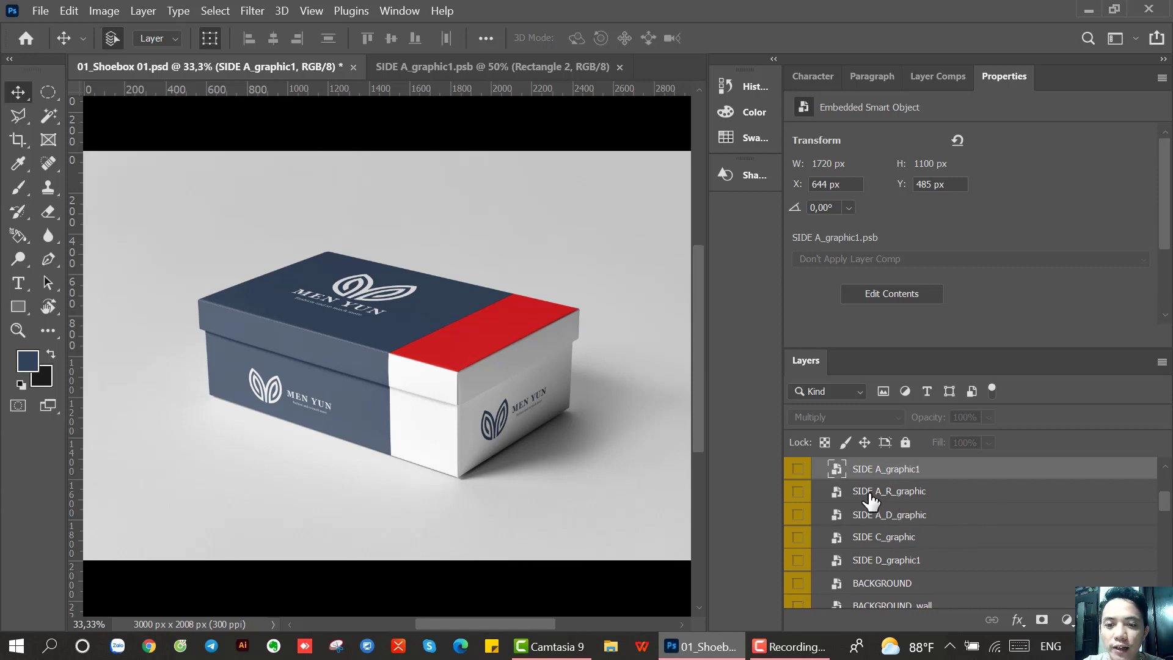
{"action": "left_click", "coordinate": [457, 76]}
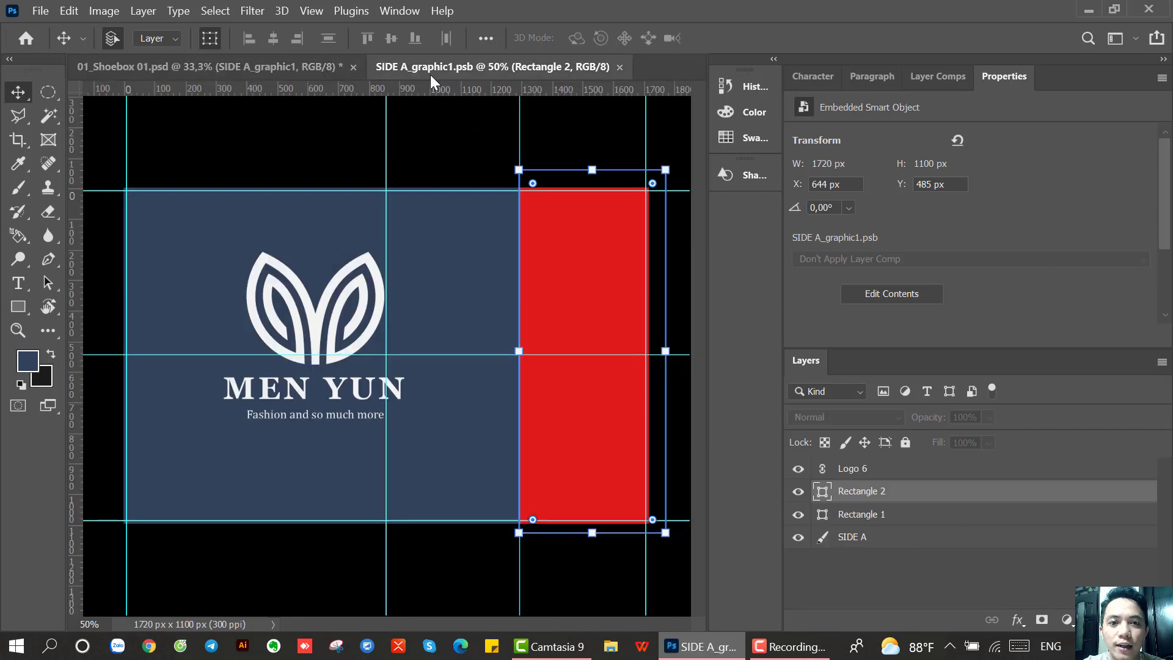
{"action": "left_click", "coordinate": [276, 69]}
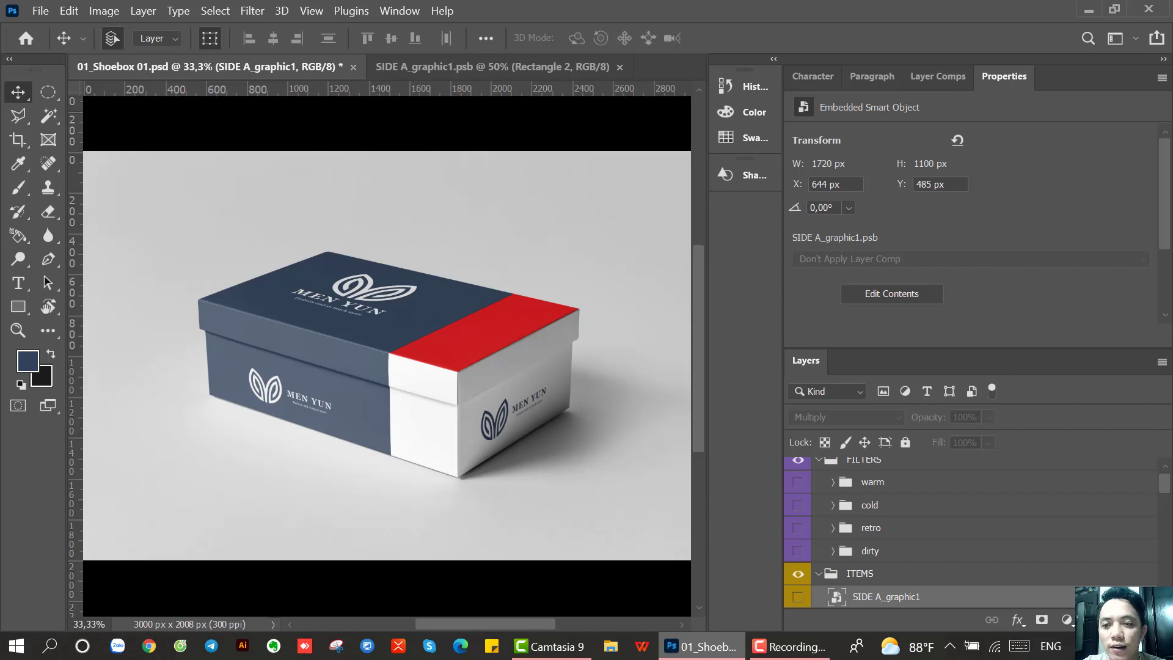
- Expand the 'selective varnish for VIEW_01' group and select SIDE A_graphic11
{"action": "left_click_drag", "start_coordinate": [1165, 487], "coordinate": [1167, 518]}
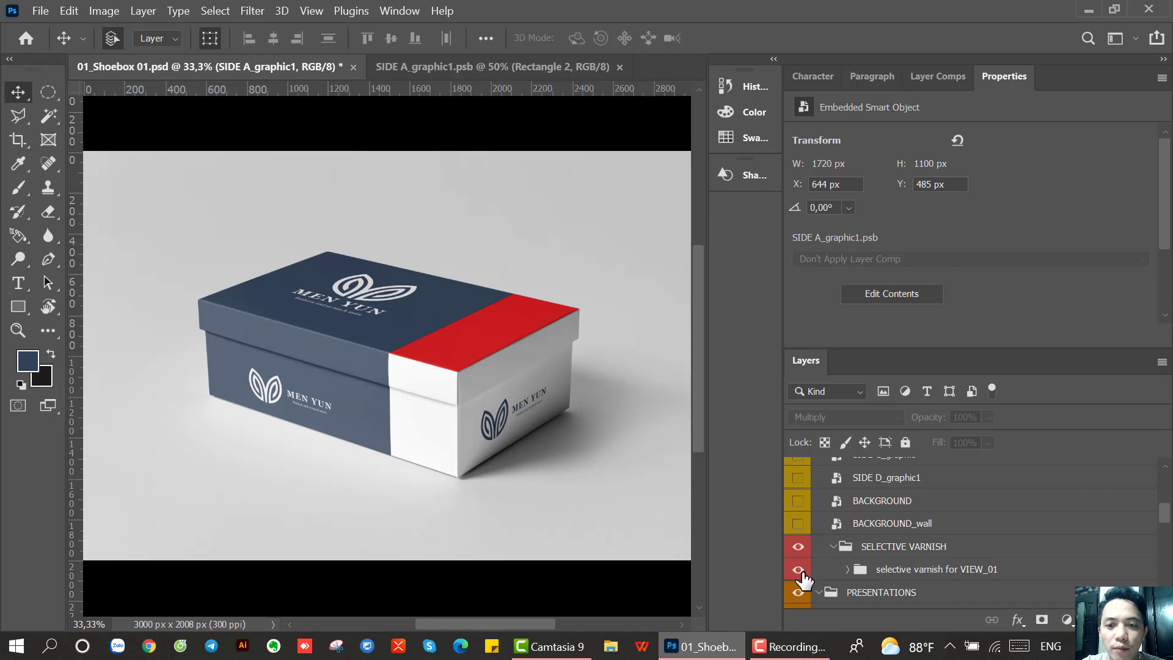
{"action": "left_click", "coordinate": [848, 569]}
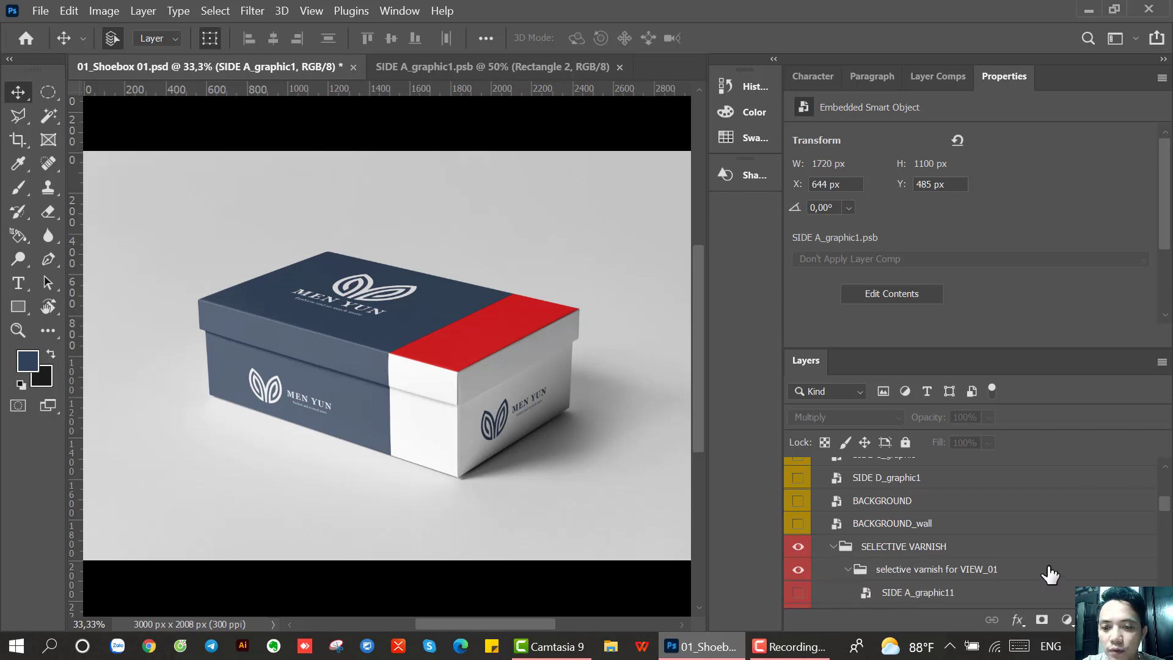
{"action": "mouse_move", "coordinate": [1167, 512]}
{"action": "left_mouse_down"}
{"action": "mouse_move", "coordinate": [1167, 527]}
{"action": "mouse_move", "coordinate": [1165, 516]}
{"action": "left_mouse_up"}
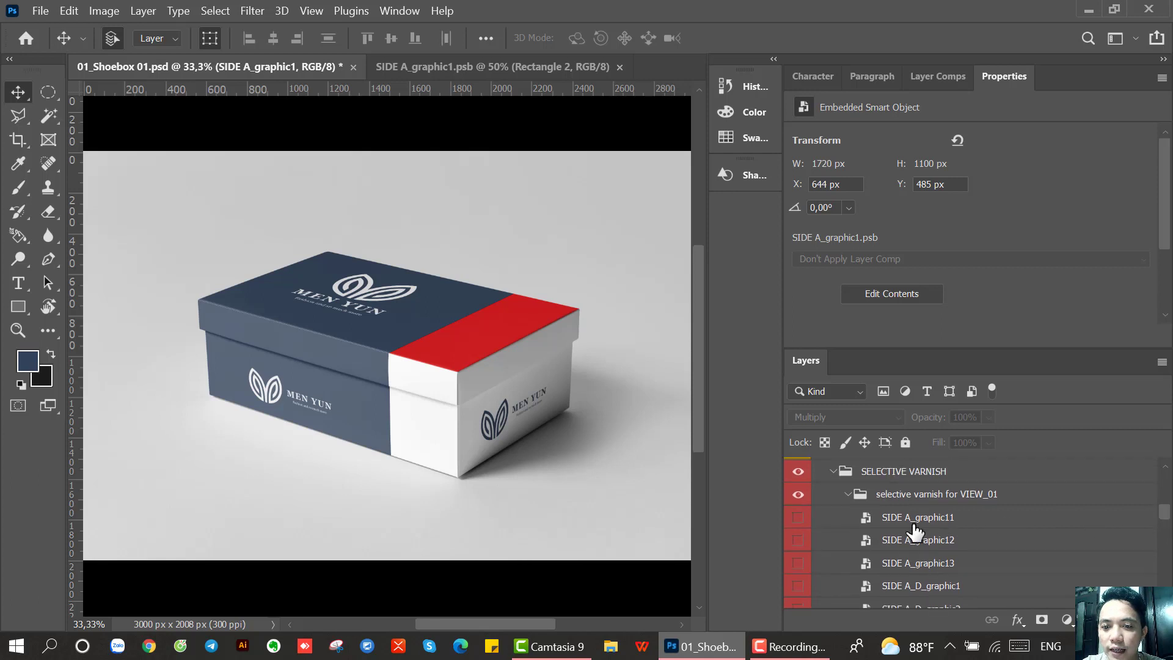
{"action": "left_click", "coordinate": [868, 522]}
- In the SIDE A_graphic11 smart object, draw a full-canvas rectangle with no stroke
{"action": "double_click", "coordinate": [868, 521]}
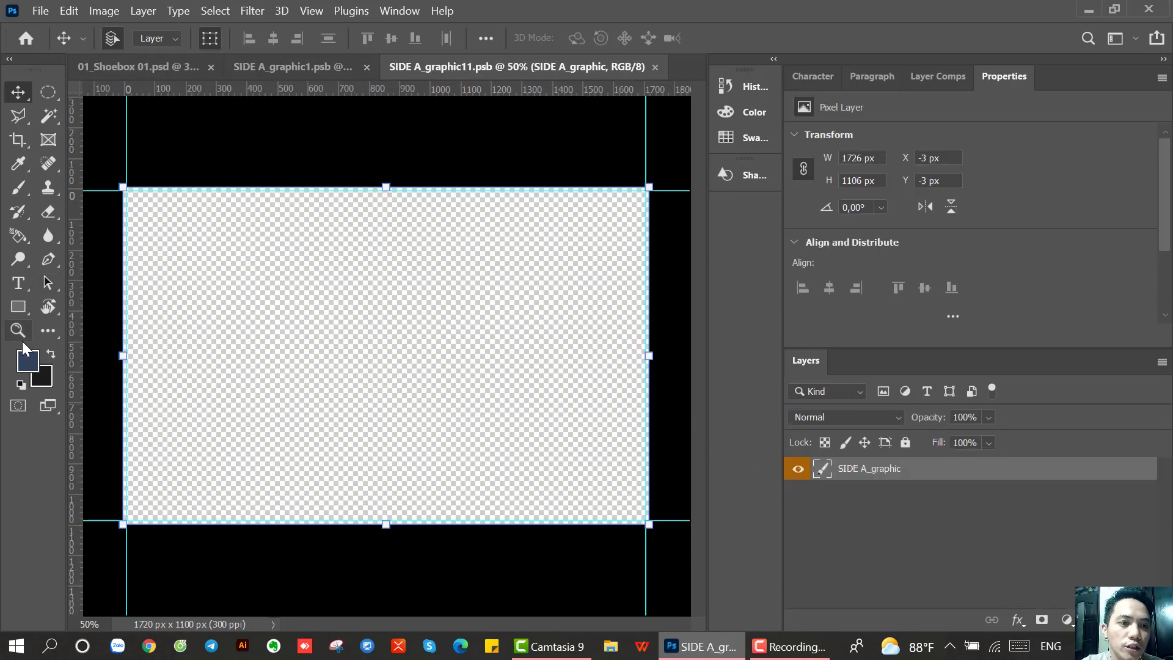
{"action": "left_click", "coordinate": [22, 308]}
{"action": "left_click_drag", "start_coordinate": [110, 179], "coordinate": [663, 520]}
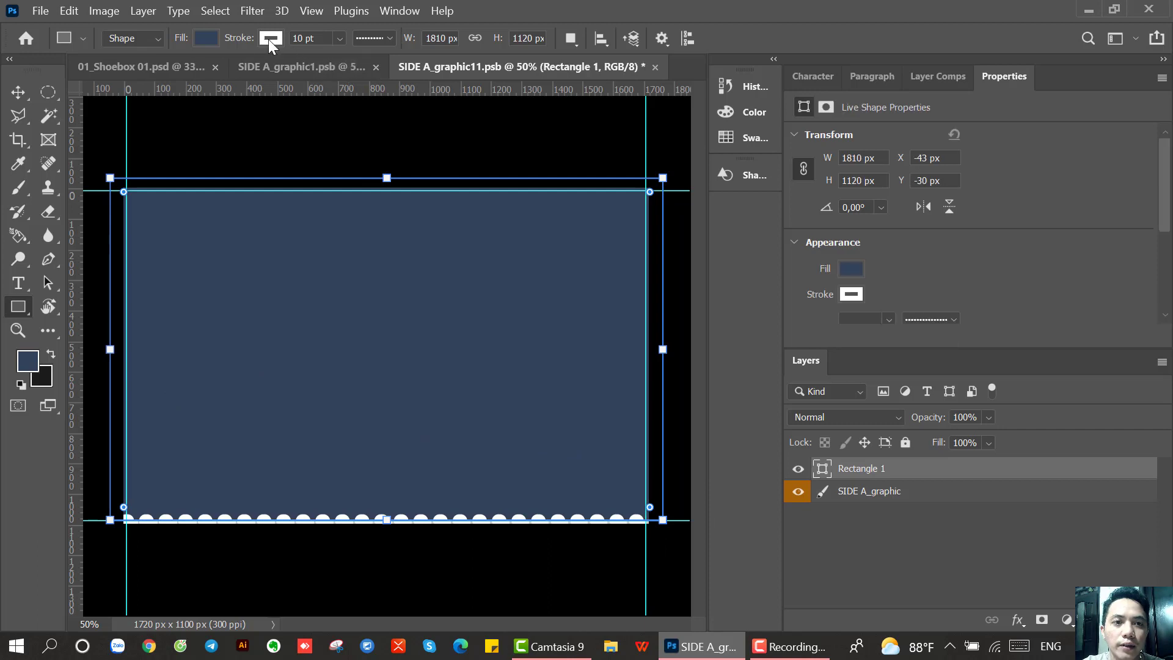
{"action": "left_click", "coordinate": [278, 39]}
{"action": "left_click", "coordinate": [166, 74]}
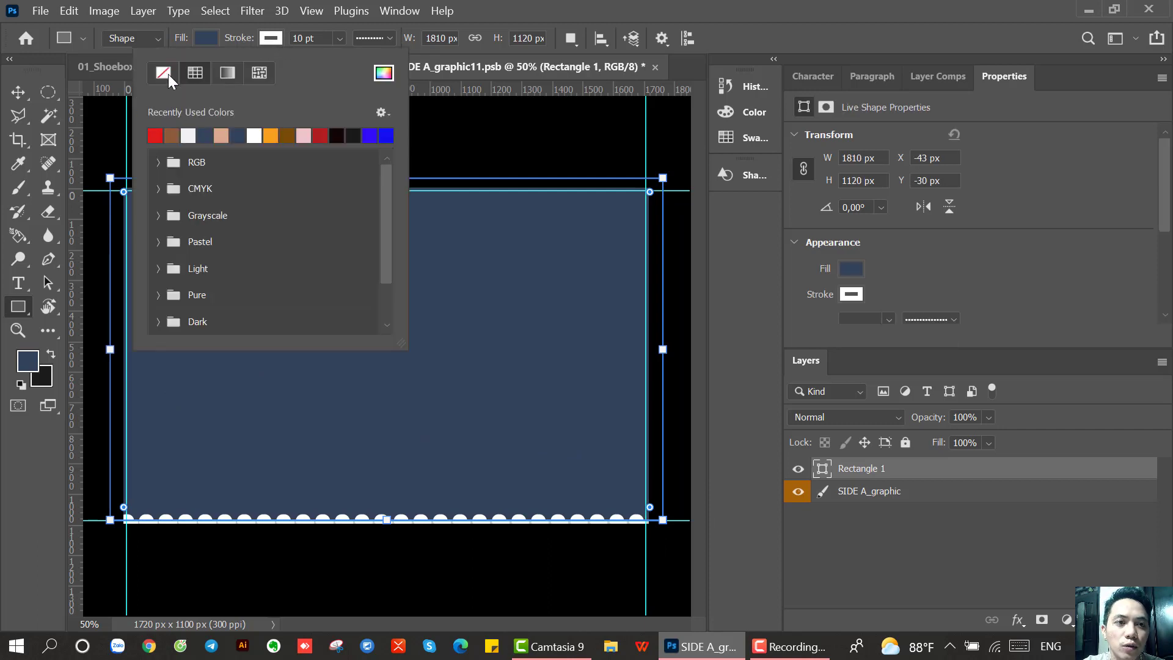
- Fill the rectangle brown, save the smart object, and return to the mockup
{"action": "left_click", "coordinate": [851, 269]}
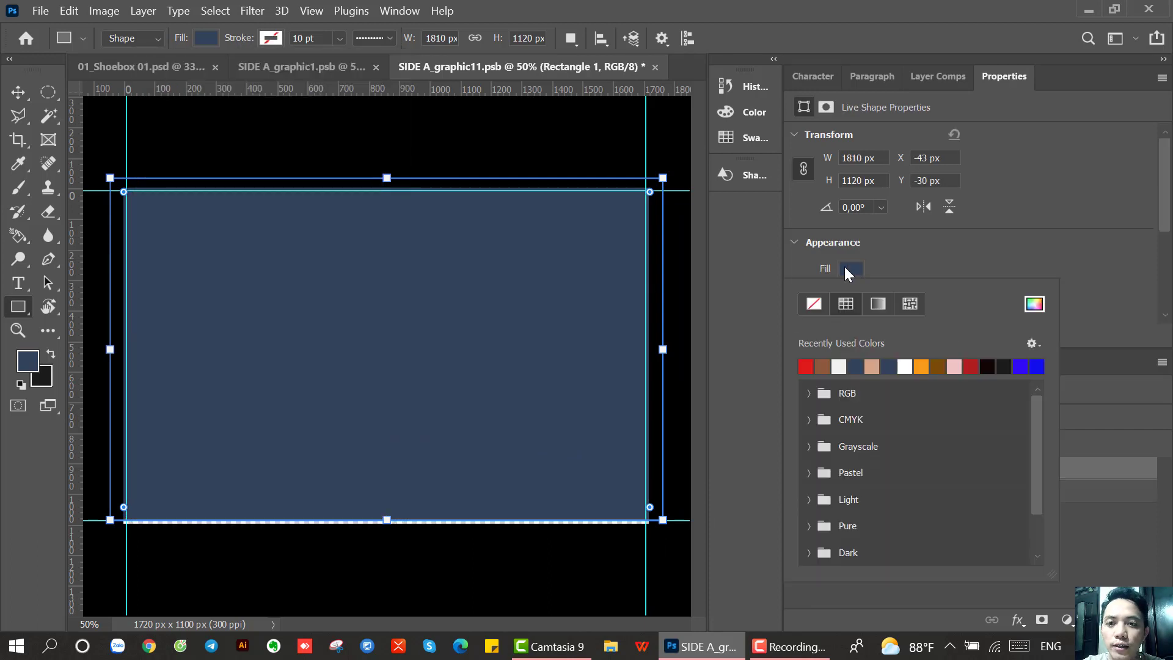
{"action": "left_click", "coordinate": [939, 366]}
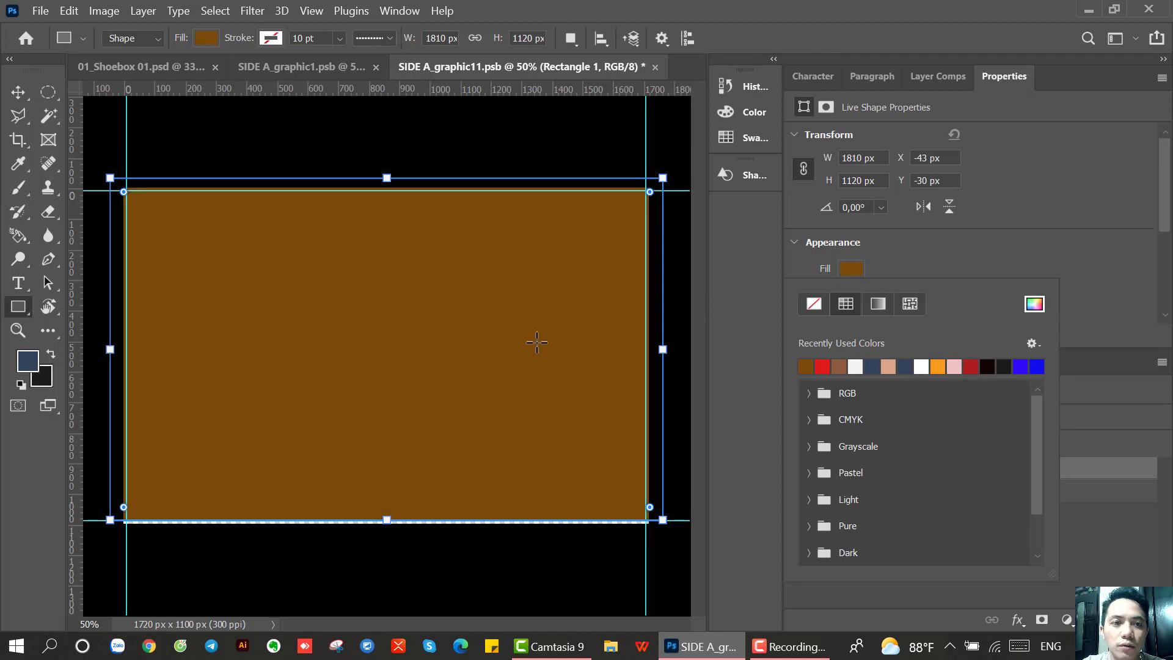
{"action": "left_click", "coordinate": [18, 91]}
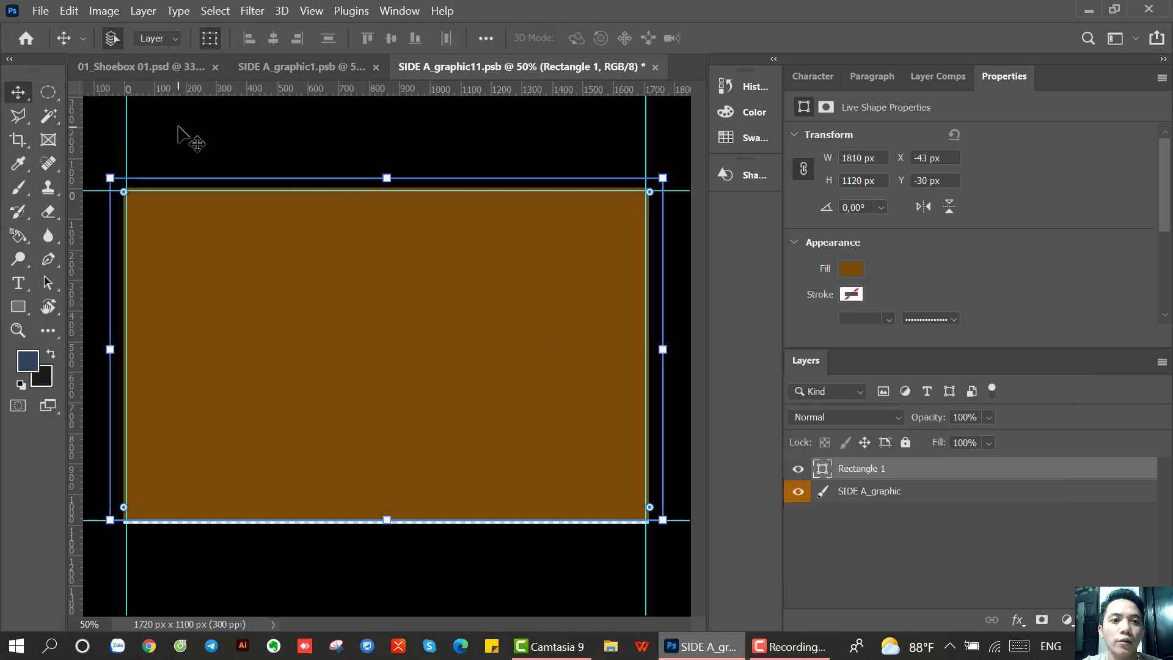
{"action": "left_click", "coordinate": [181, 131]}
{"action": "key", "text": "ctrl+s"}
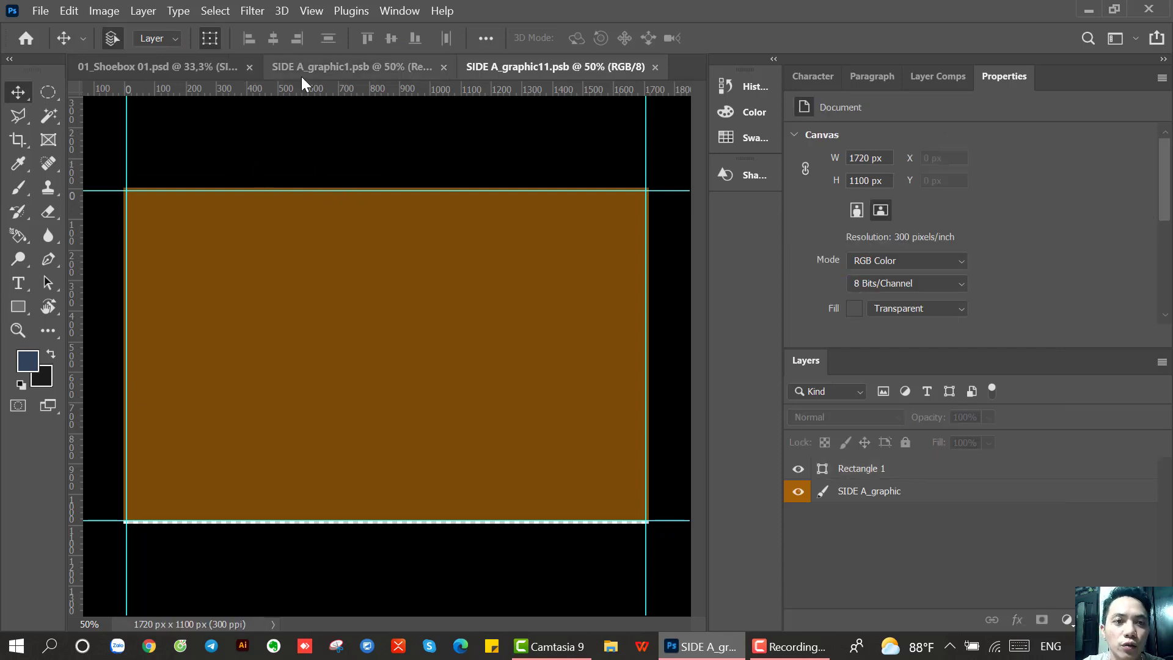
{"action": "left_click", "coordinate": [211, 68]}
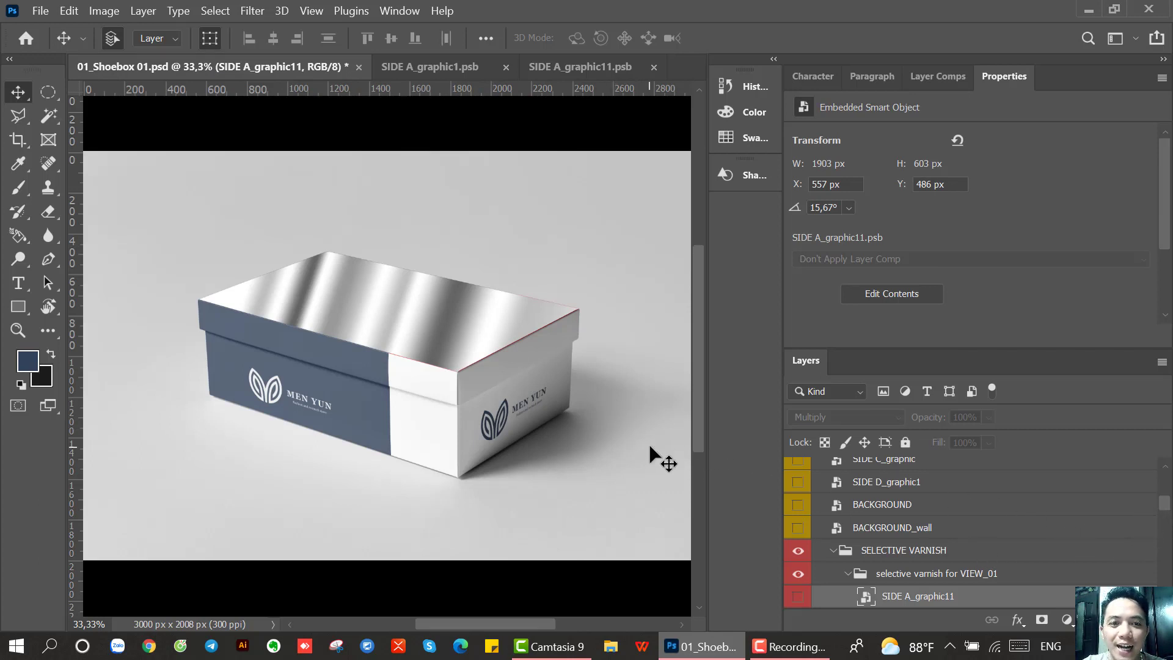
- Switch on the SELECTIVE VARNISH group's eye and scroll down to PRESENTATIONS > VIEW_01
{"action": "mouse_move", "coordinate": [1168, 513]}
{"action": "left_mouse_down"}
{"action": "mouse_move", "coordinate": [1168, 498]}
{"action": "mouse_move", "coordinate": [1170, 528]}
{"action": "left_mouse_up"}
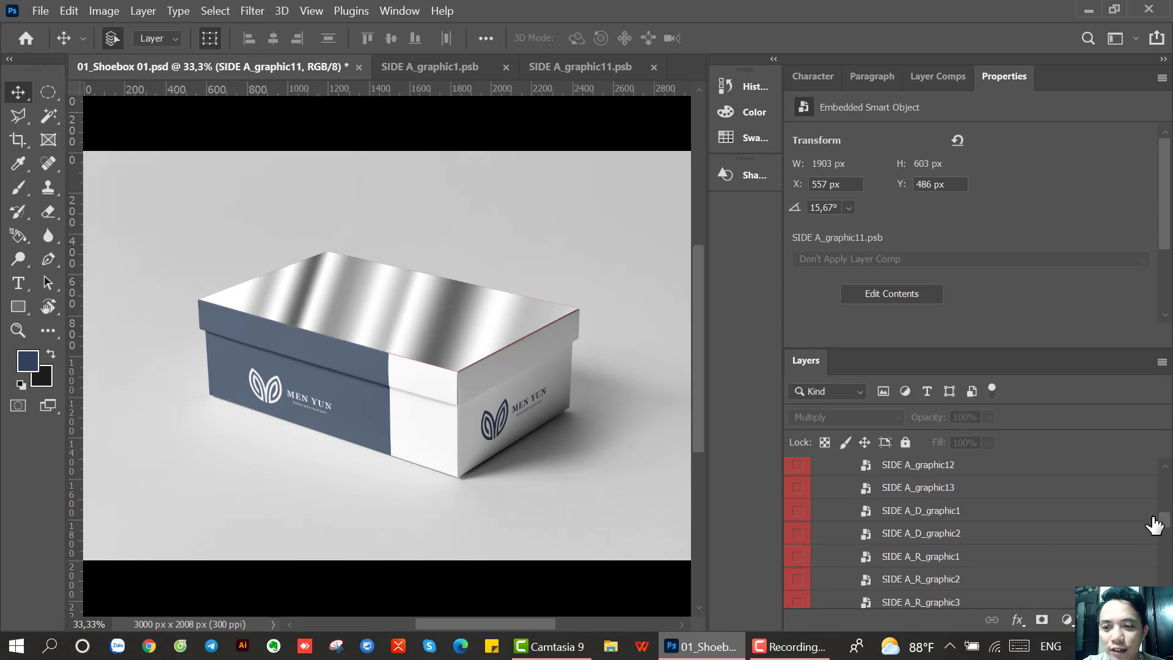
{"action": "left_click_drag", "start_coordinate": [1168, 526], "coordinate": [1167, 515]}
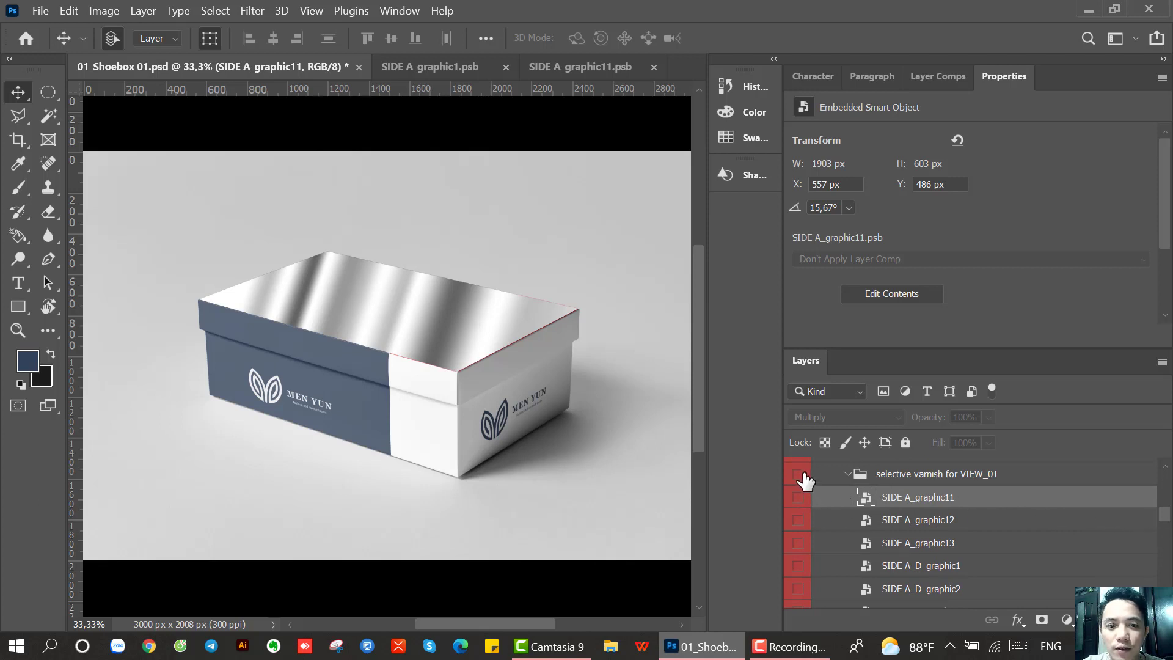
{"action": "left_click_drag", "start_coordinate": [1165, 515], "coordinate": [1164, 507]}
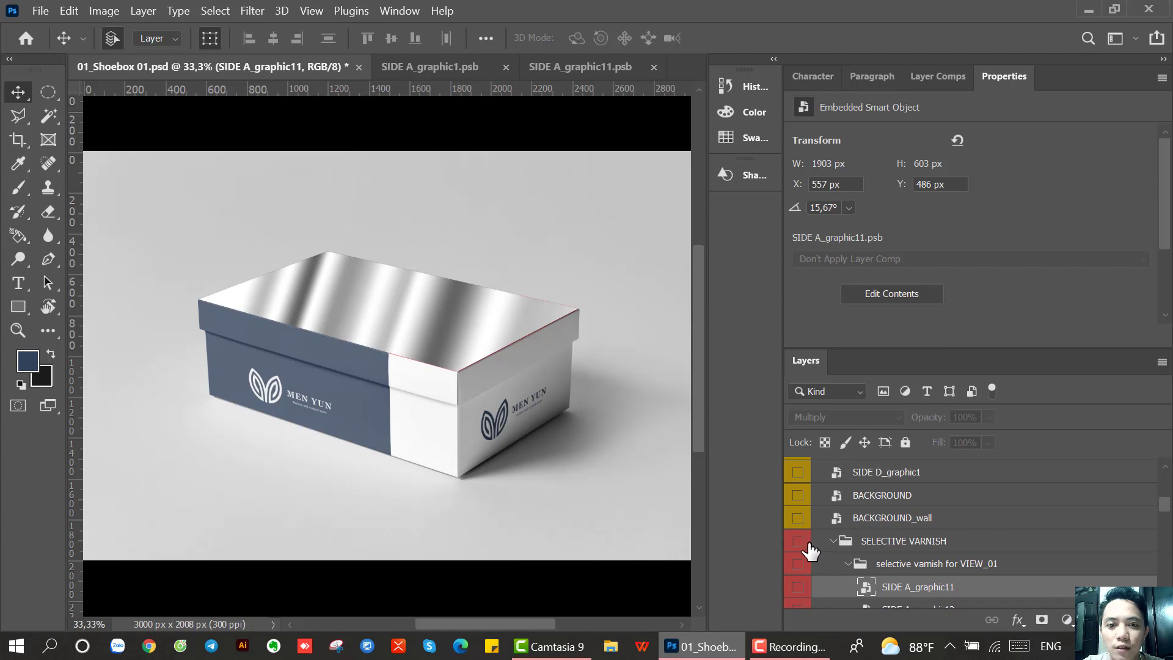
{"action": "scroll", "coordinate": [1163, 520], "scroll_direction": "down", "scroll_amount": 2}
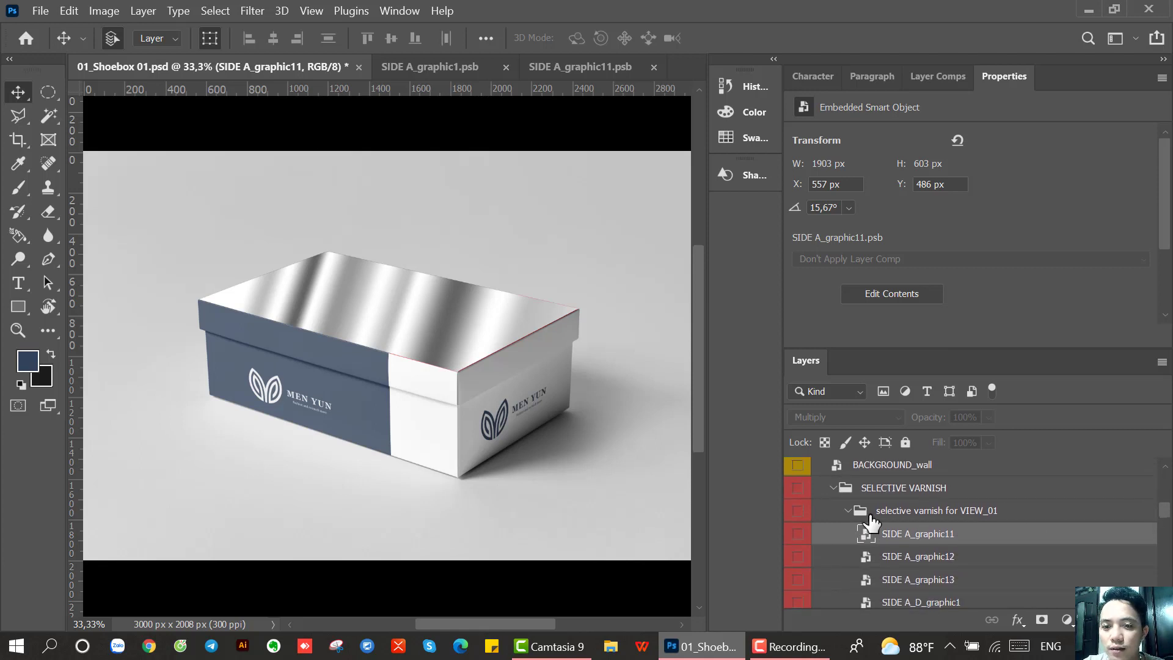
{"action": "left_click", "coordinate": [798, 488]}
{"action": "scroll", "coordinate": [1164, 523], "scroll_direction": "down", "scroll_amount": 5}
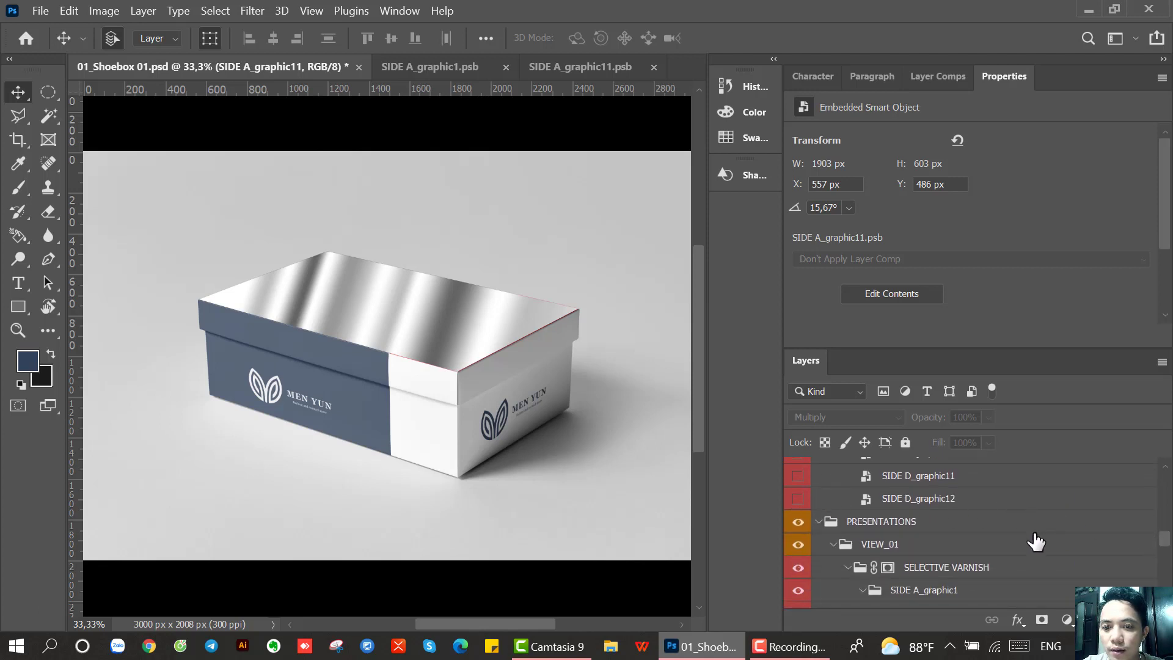
{"action": "scroll", "coordinate": [1159, 544], "scroll_direction": "down", "scroll_amount": 3}
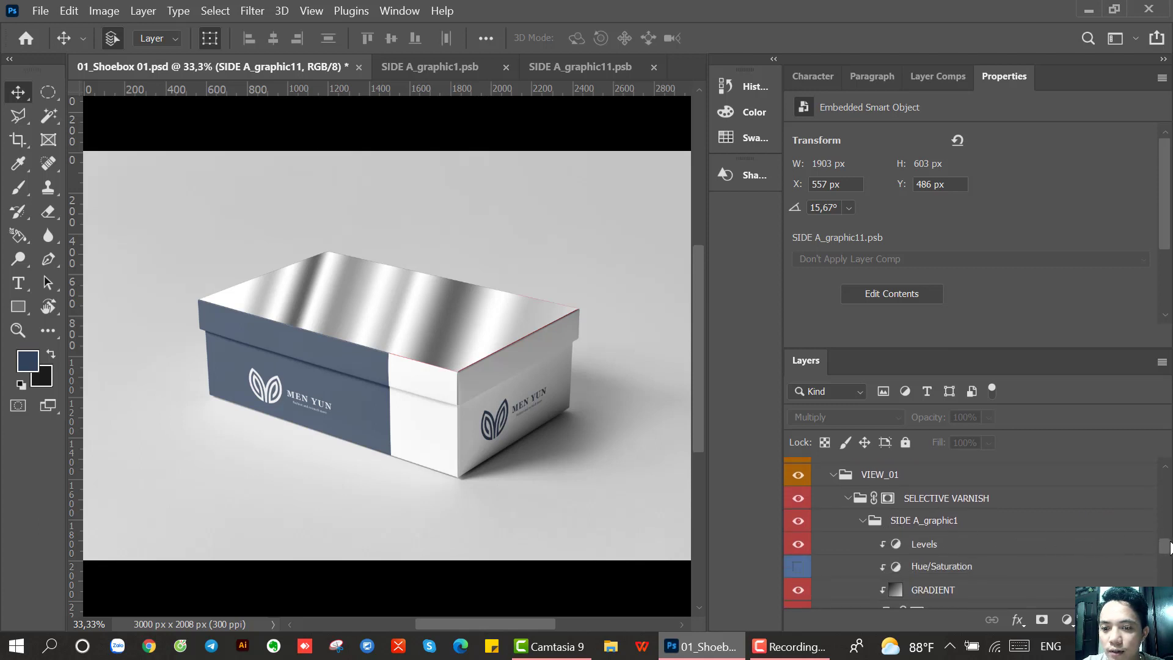
{"action": "left_click", "coordinate": [807, 589]}
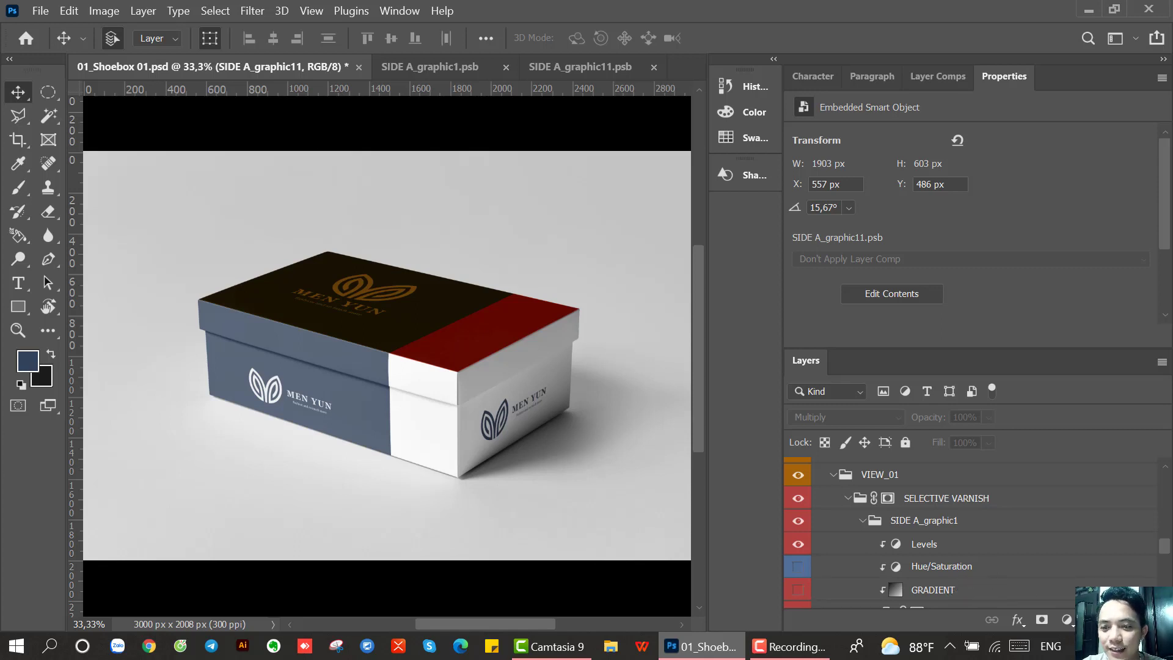
{"action": "left_click", "coordinate": [796, 544]}
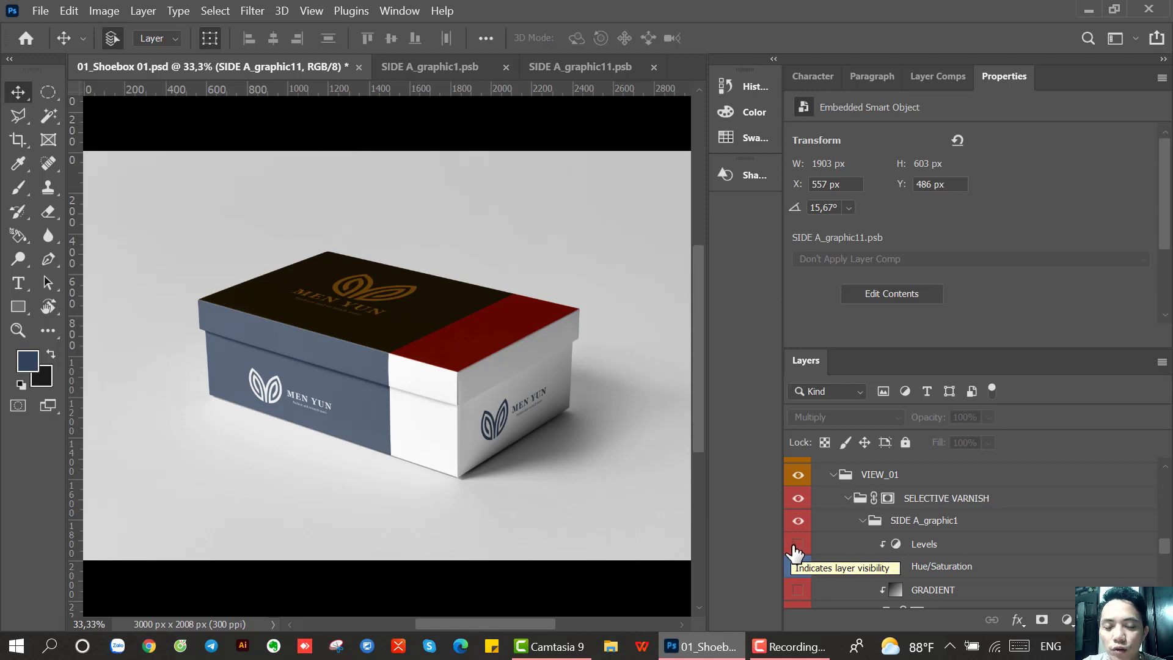
{"action": "left_click", "coordinate": [797, 521]}
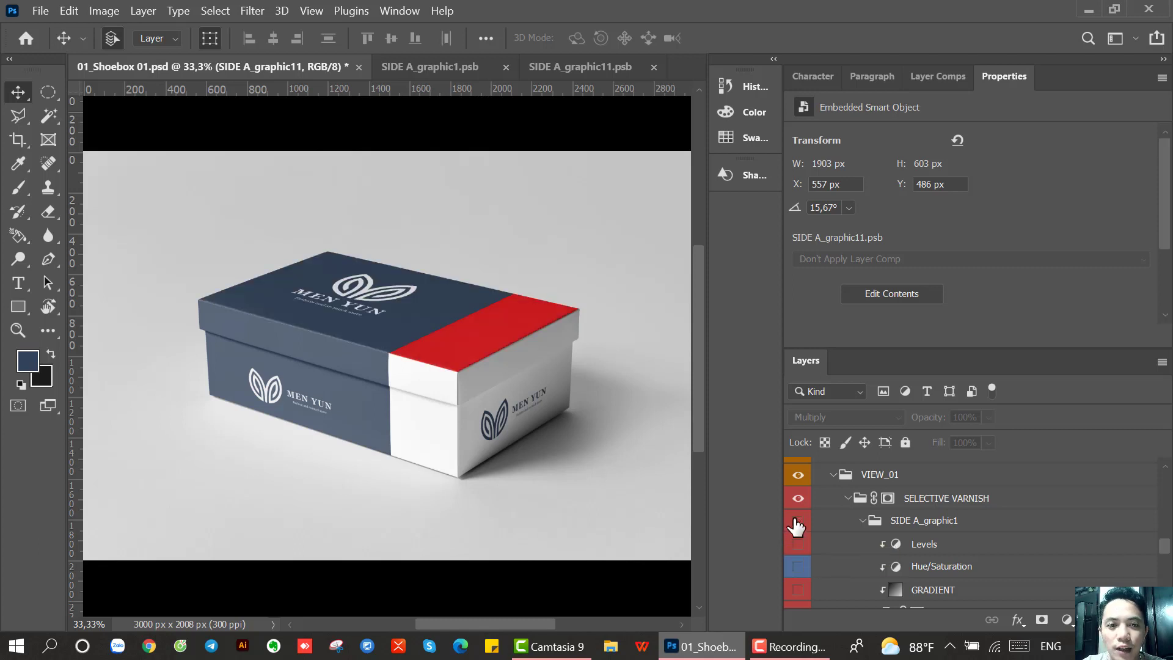
{"action": "left_click", "coordinate": [797, 521]}
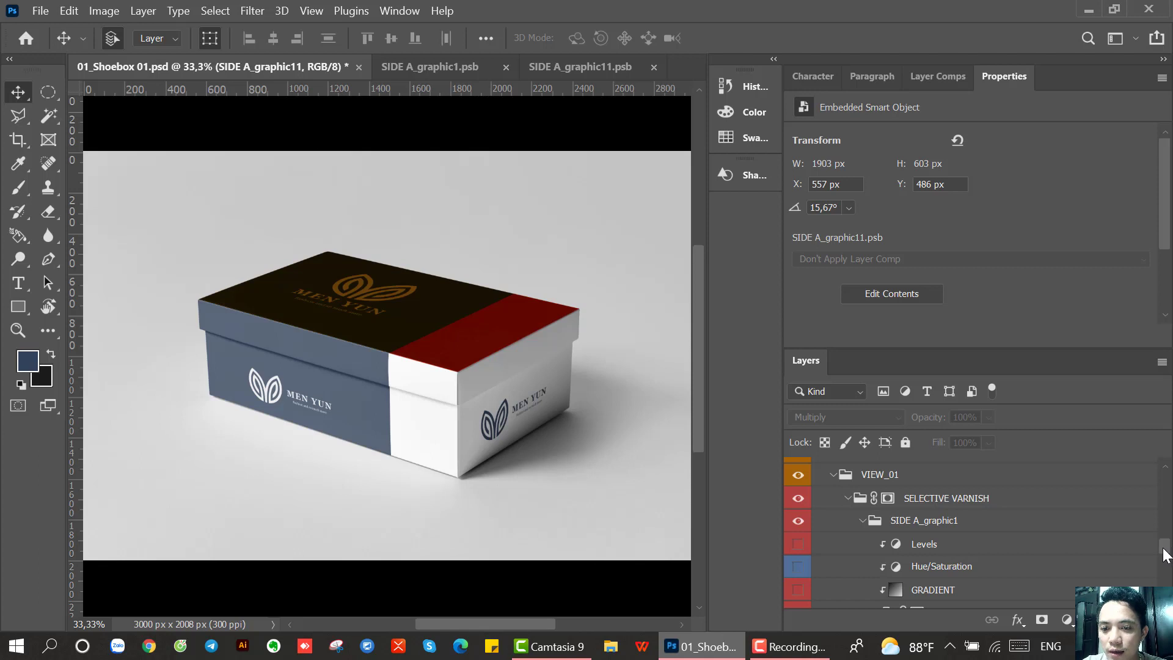
{"action": "left_click", "coordinate": [861, 526]}
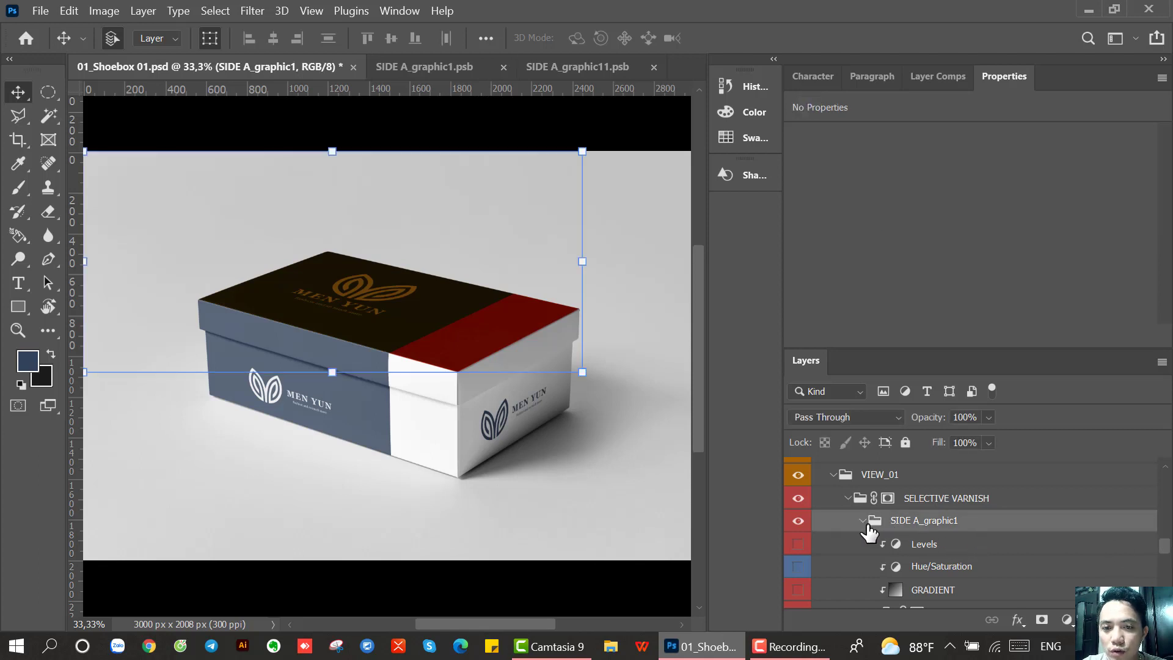
{"action": "left_click_drag", "start_coordinate": [868, 533], "coordinate": [874, 538]}
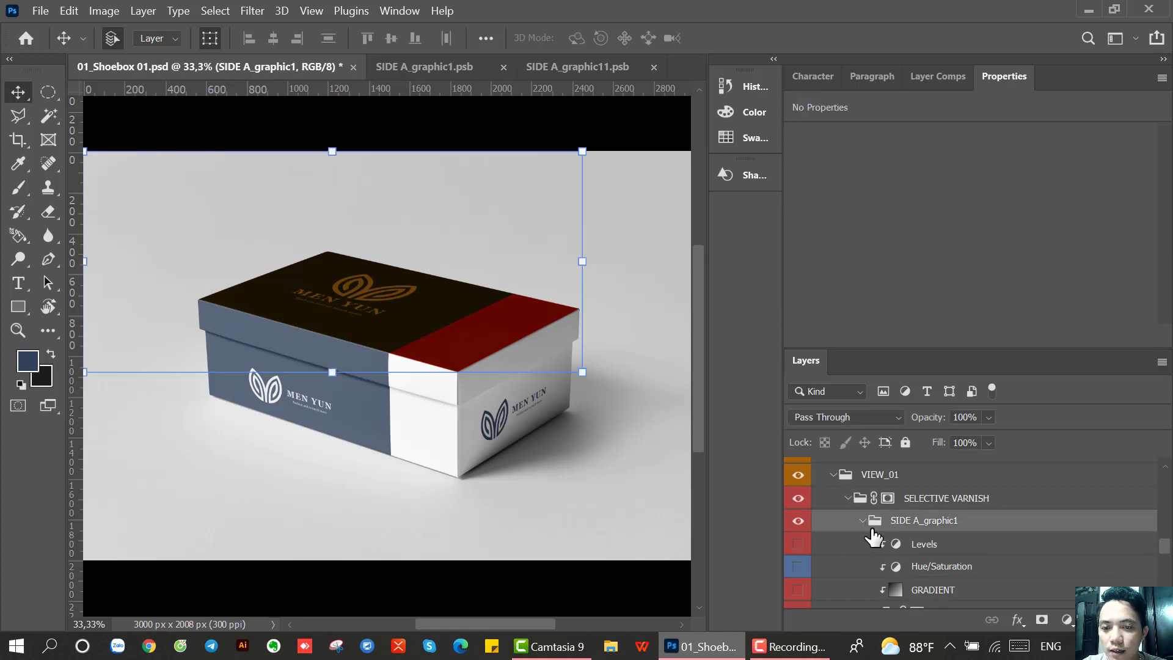
{"action": "left_click", "coordinate": [801, 546]}
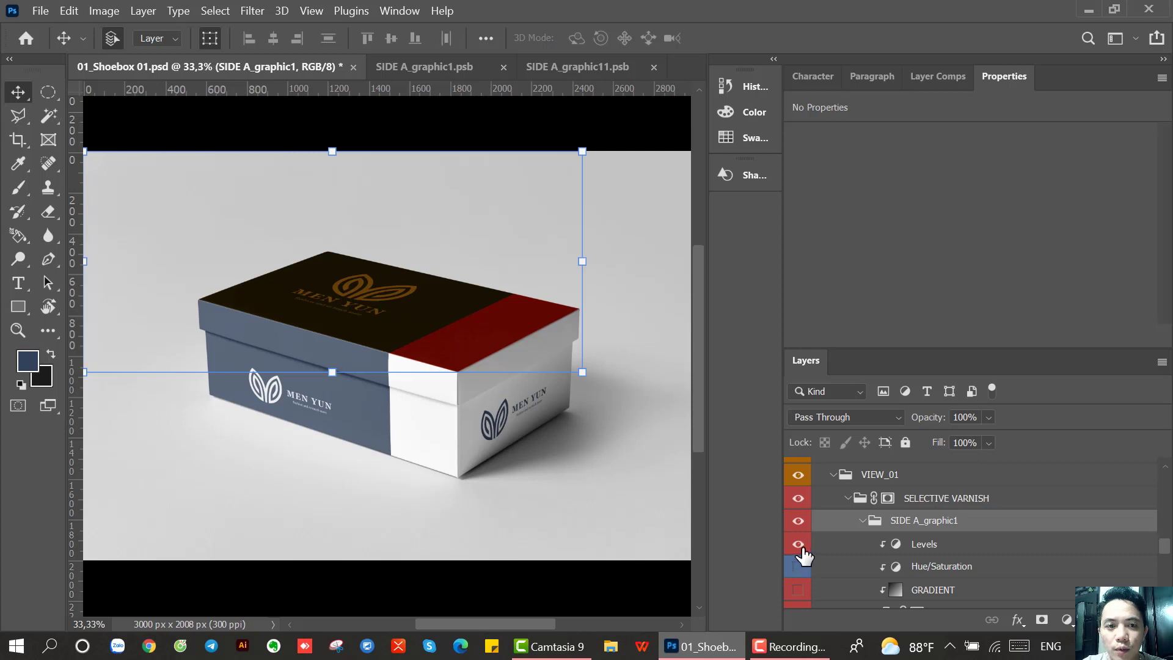
{"action": "left_click", "coordinate": [798, 544]}
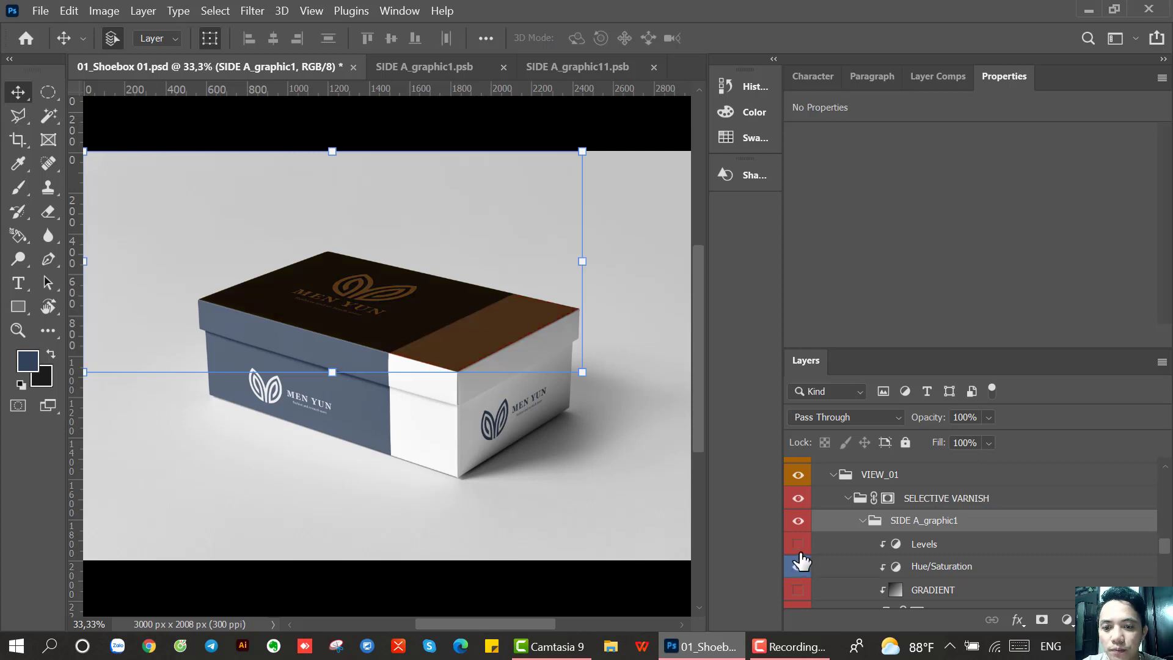
{"action": "left_click_drag", "start_coordinate": [1162, 553], "coordinate": [1163, 576]}
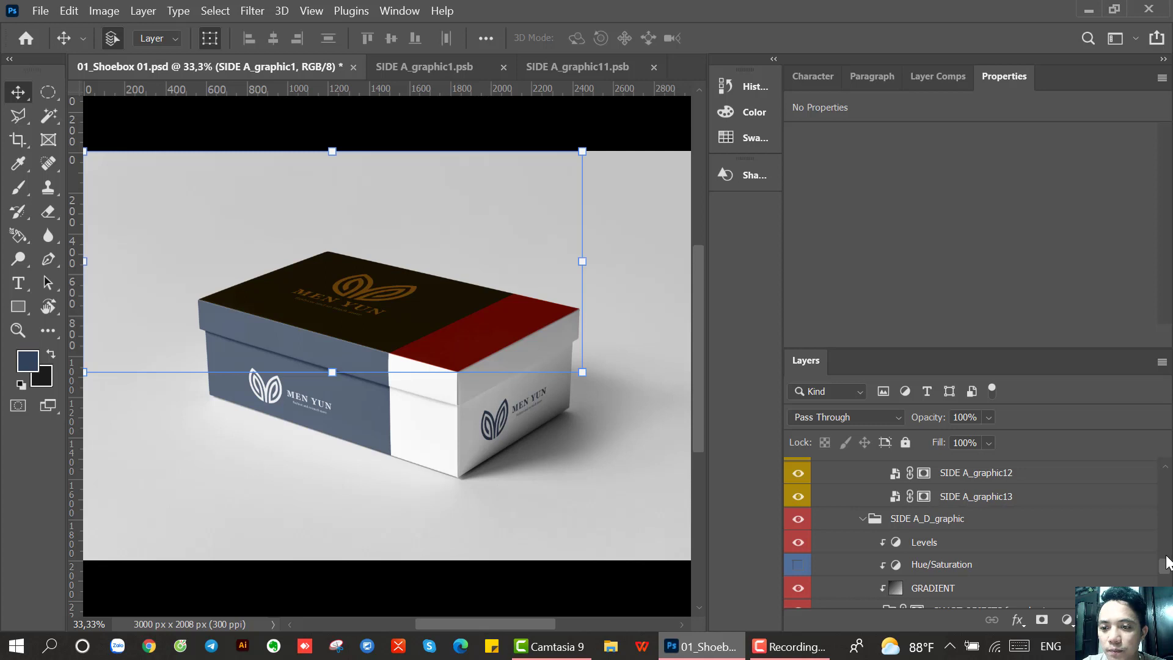
- Hide and then re-show the ITEM GROUP box artwork to compare the bare box
{"action": "left_click_drag", "start_coordinate": [1167, 562], "coordinate": [1167, 584]}
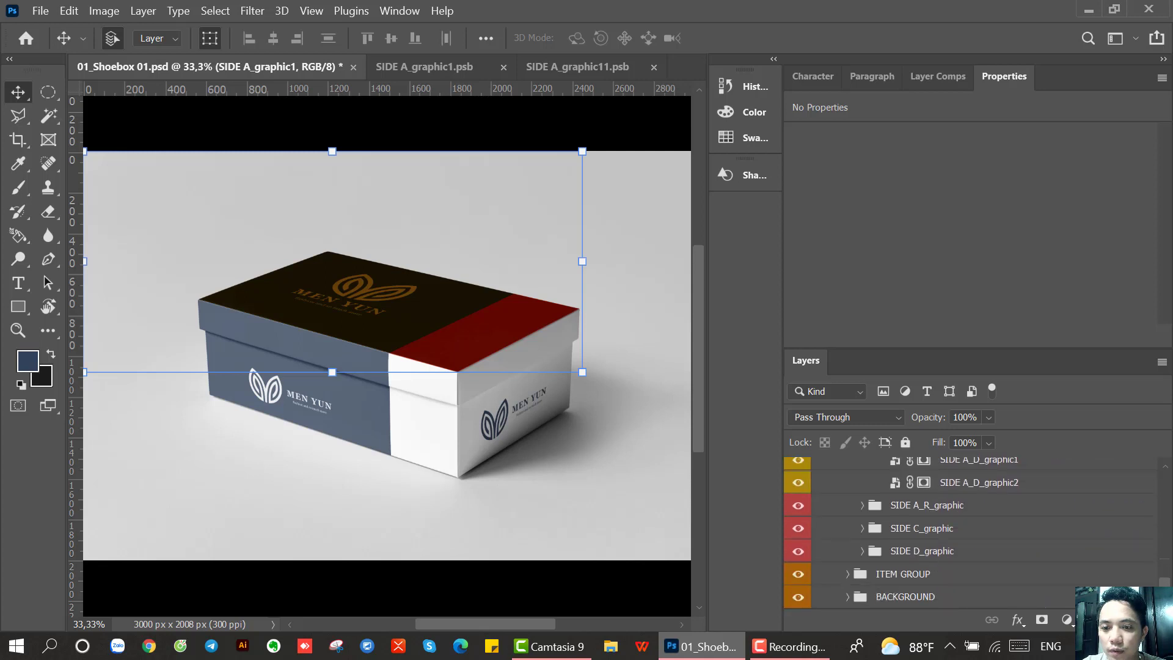
{"action": "left_click", "coordinate": [798, 573]}
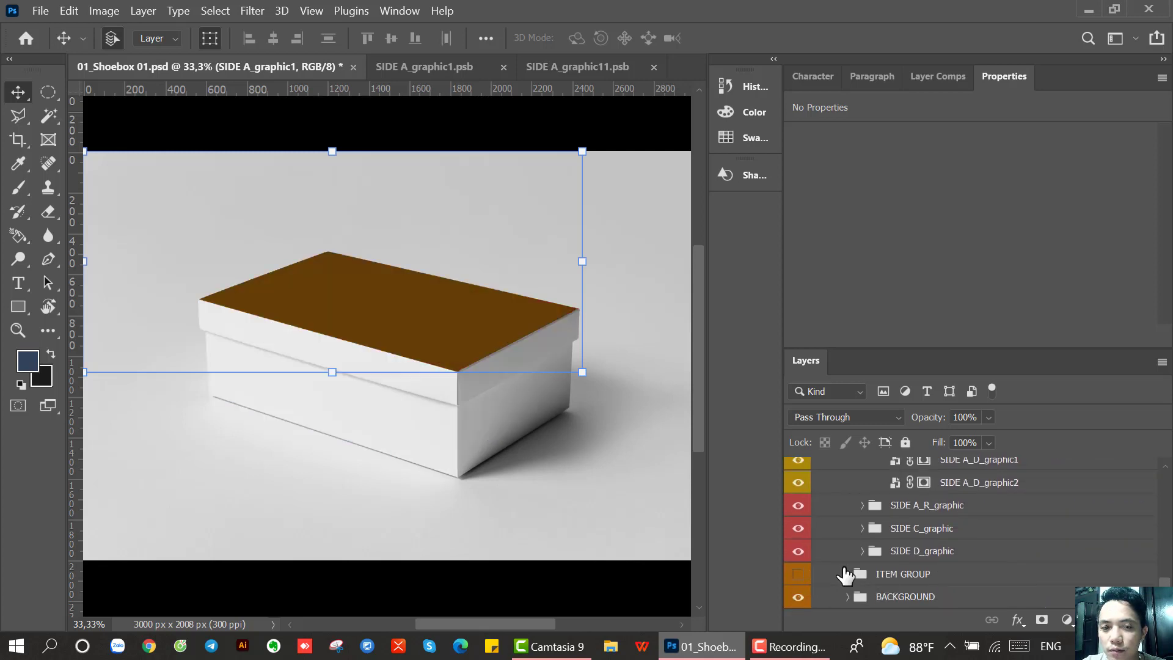
{"action": "left_click", "coordinate": [797, 574]}
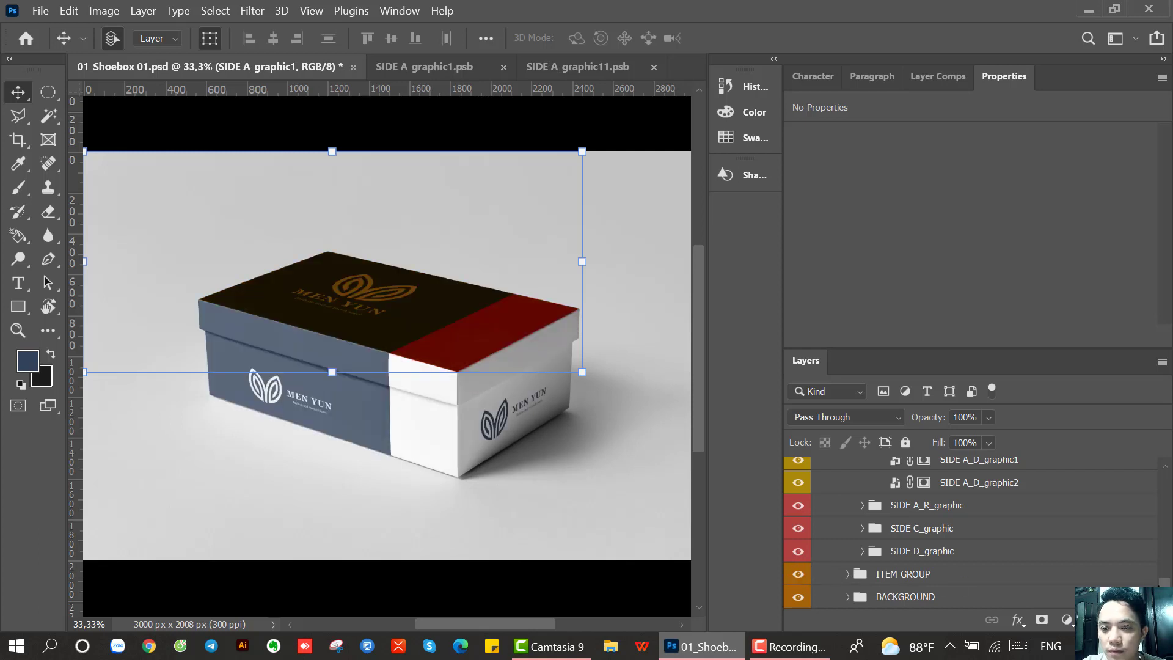
- Expand BACKGROUND and toggle the LIGHT45, GLOBAL LIGHT and SHADOW layers off and back on
{"action": "left_click", "coordinate": [847, 596]}
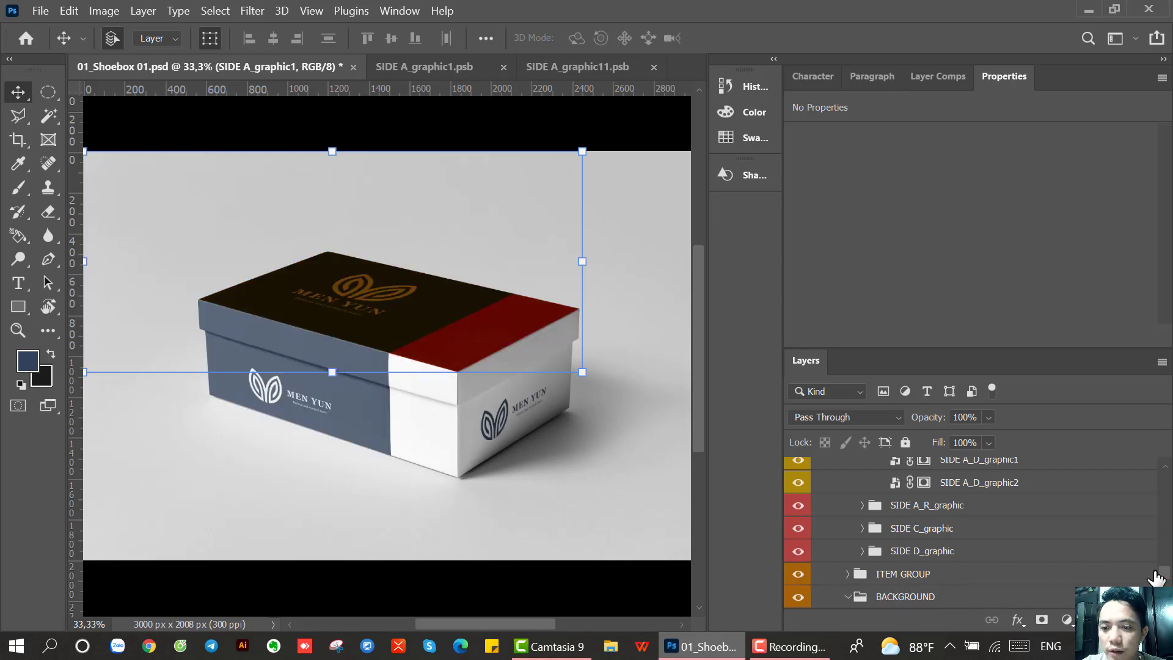
{"action": "scroll", "coordinate": [1162, 578], "scroll_direction": "down", "scroll_amount": 5}
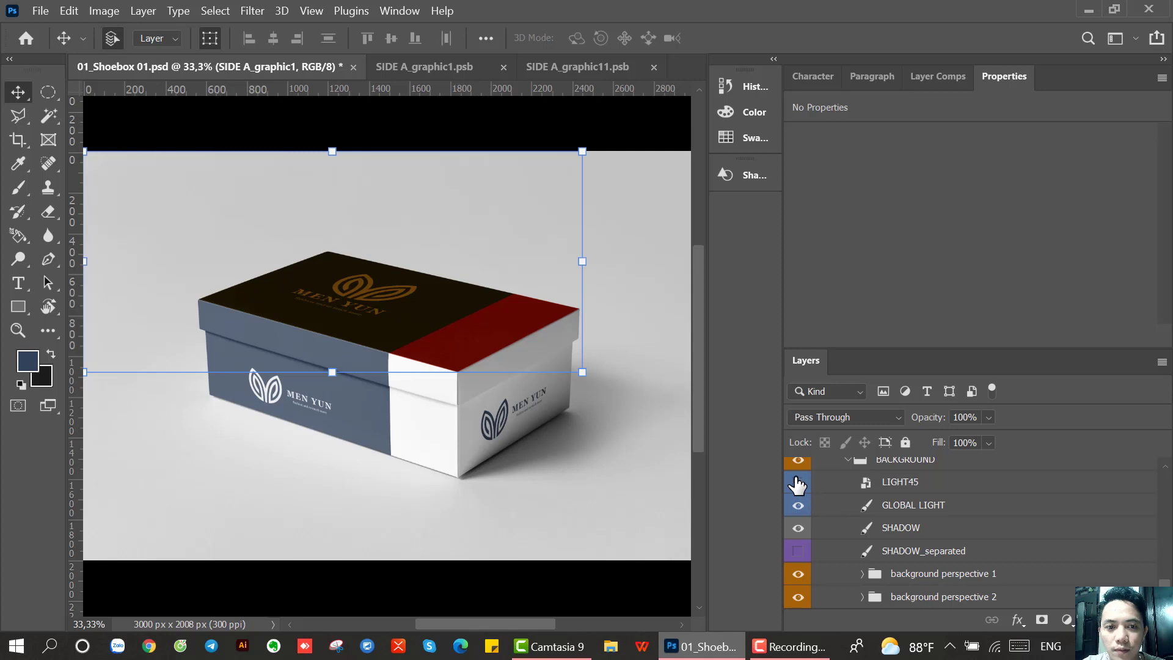
{"action": "left_click_drag", "start_coordinate": [797, 484], "coordinate": [805, 556]}
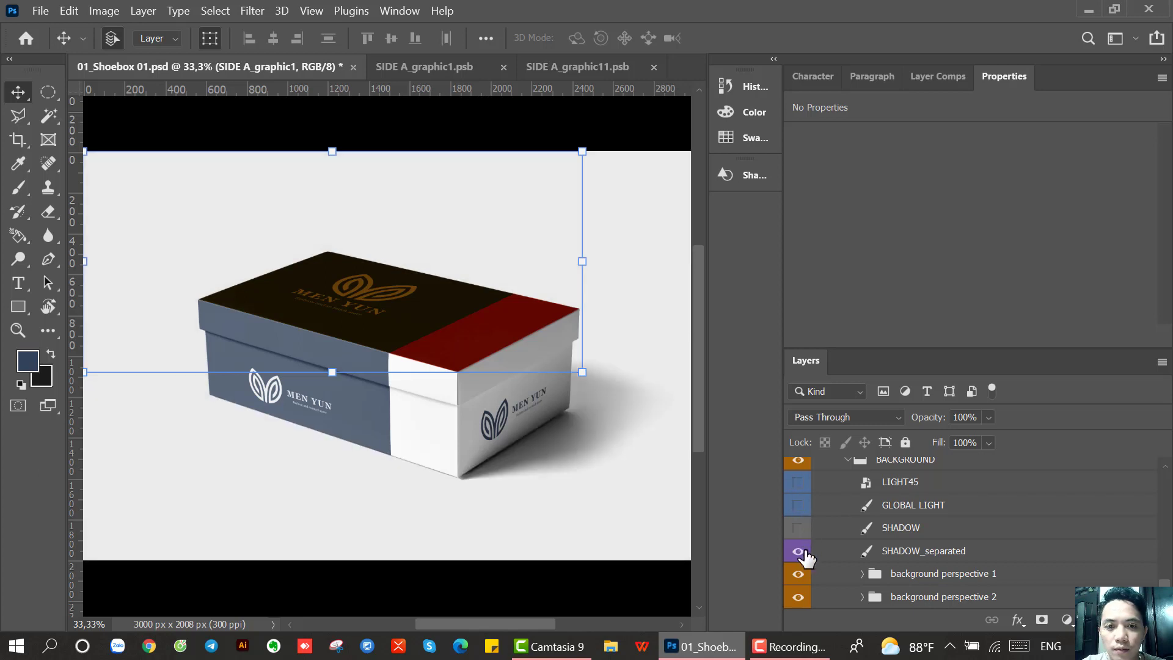
{"action": "left_click", "coordinate": [799, 529]}
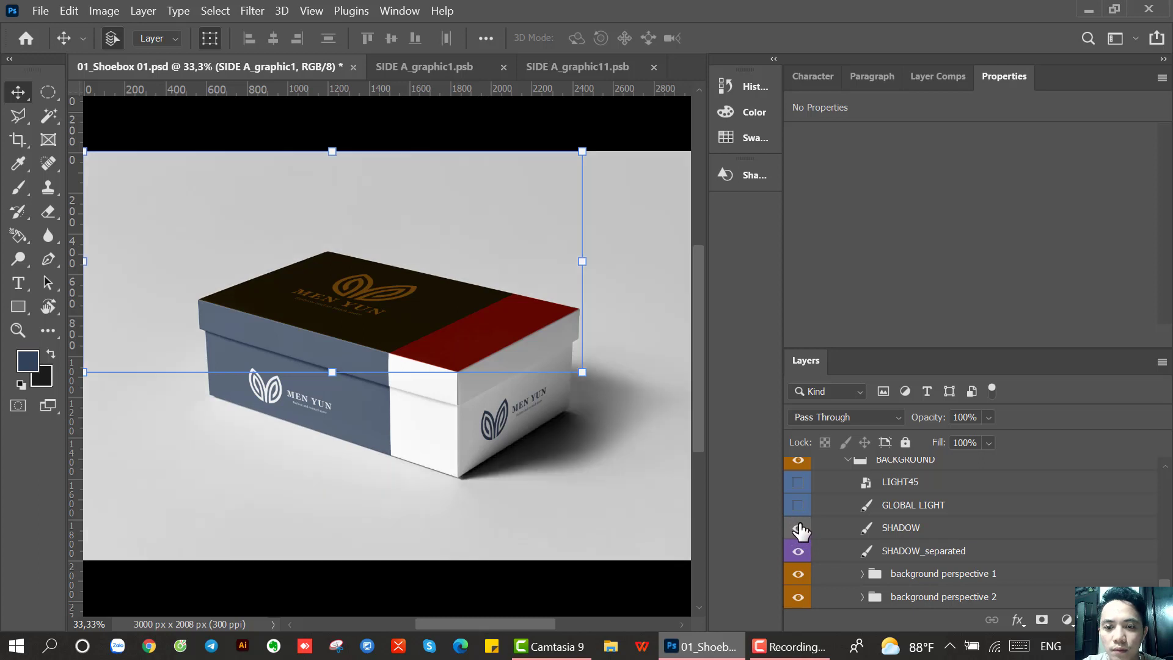
{"action": "left_click", "coordinate": [798, 506]}
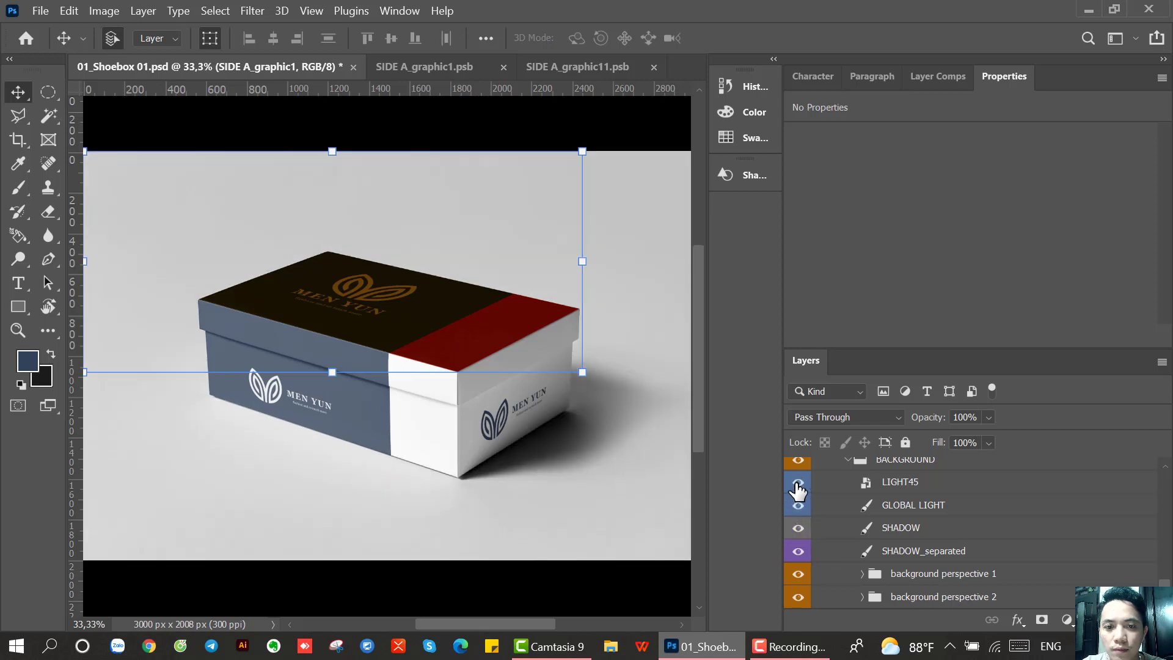
{"action": "left_click", "coordinate": [797, 482]}
- Select LIGHT45, widen the document area by narrowing the side panels, and select the lid artwork
{"action": "left_click_drag", "start_coordinate": [1167, 577], "coordinate": [1168, 458]}
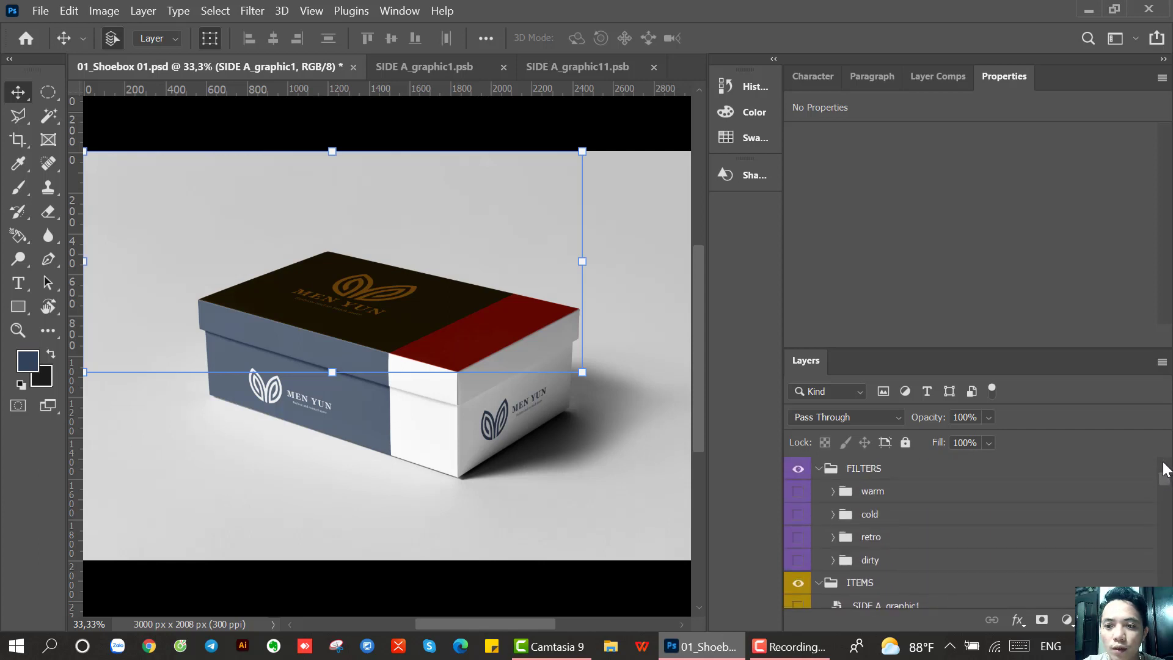
{"action": "left_click", "coordinate": [629, 434]}
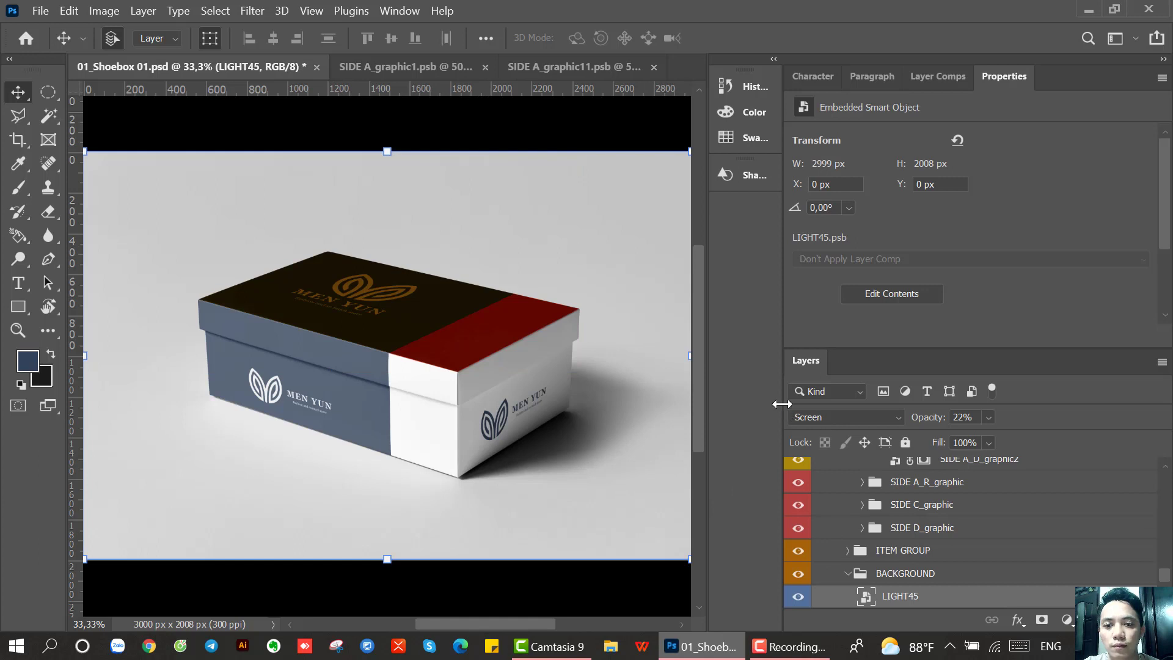
{"action": "left_click_drag", "start_coordinate": [782, 403], "coordinate": [981, 403]}
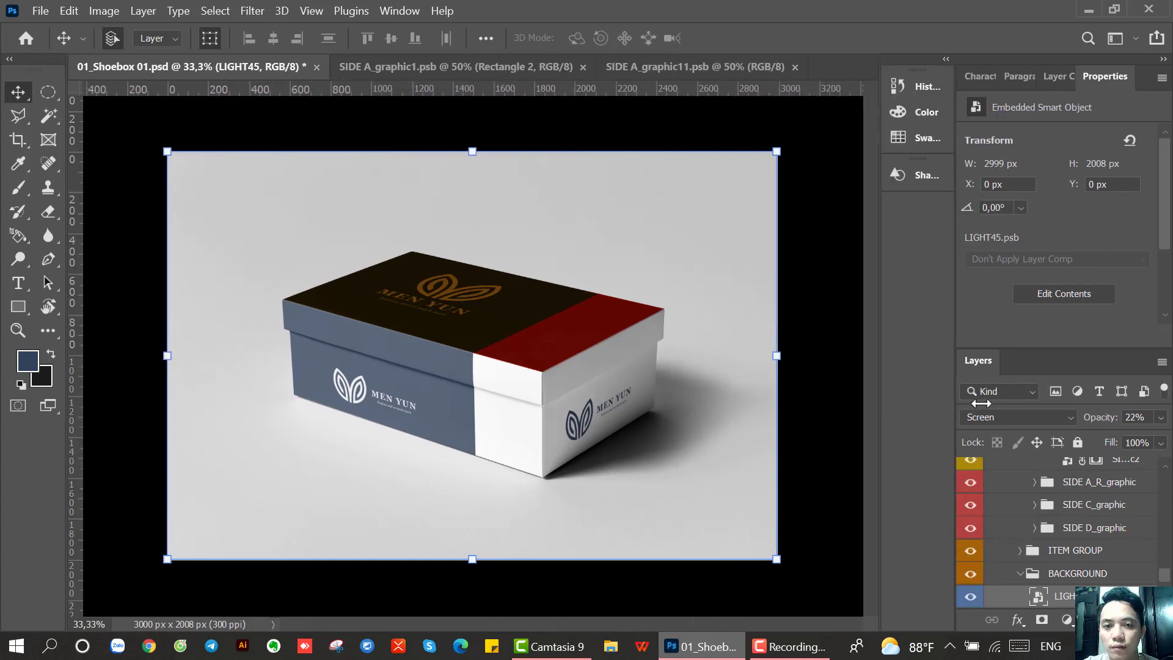
{"action": "left_click", "coordinate": [525, 333]}
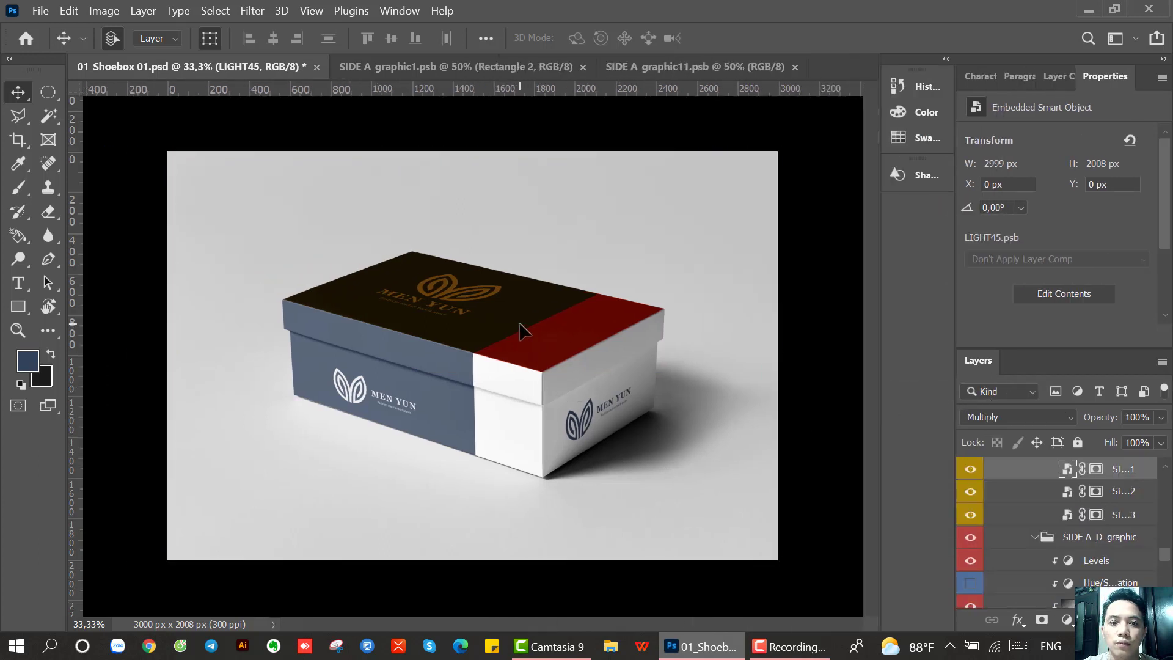